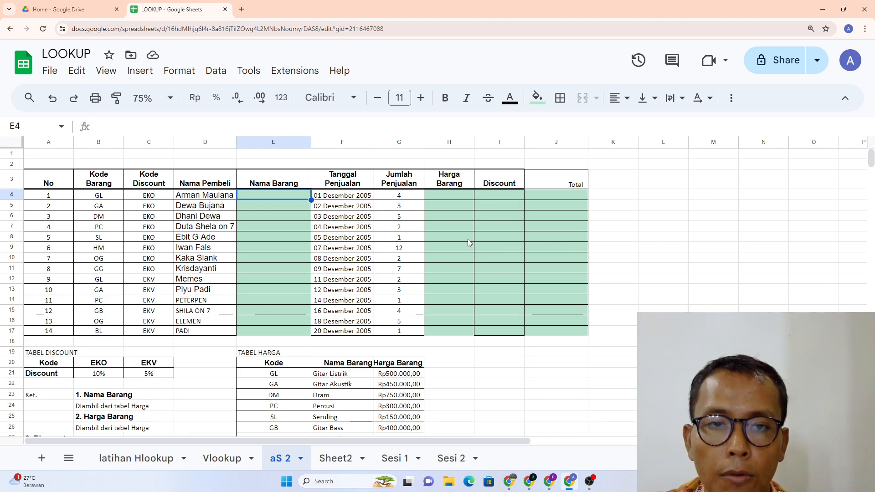
Step: Examine the sales table and its empty green Nama Barang, Harga Barang, Discount and Total columns
click(310, 246)
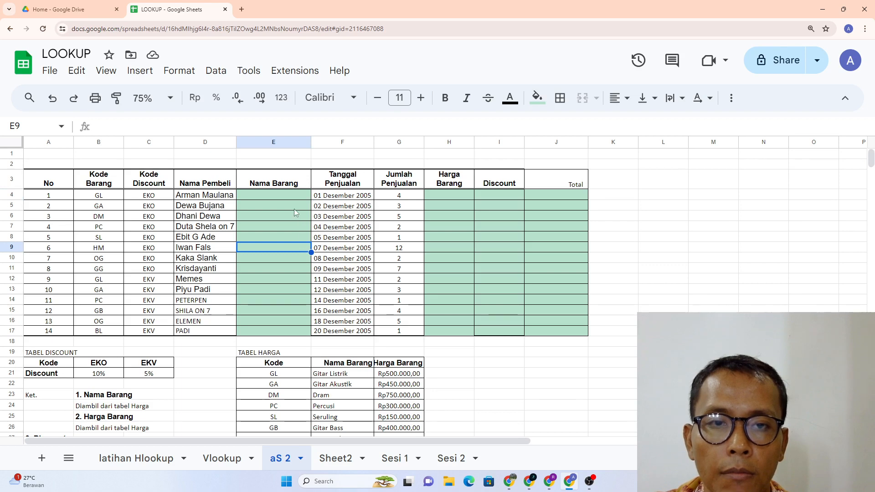
drag(289, 195, 285, 320)
drag(446, 196, 422, 323)
drag(40, 365, 358, 433)
click(358, 417)
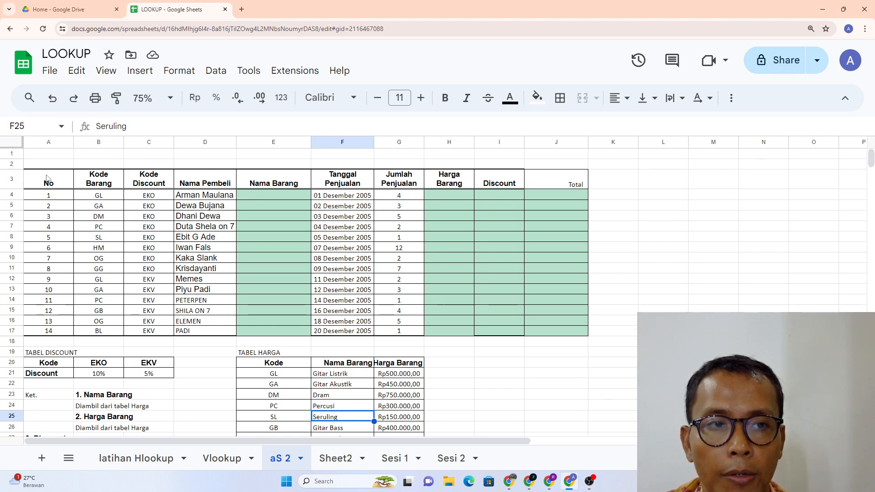
drag(47, 177, 474, 293)
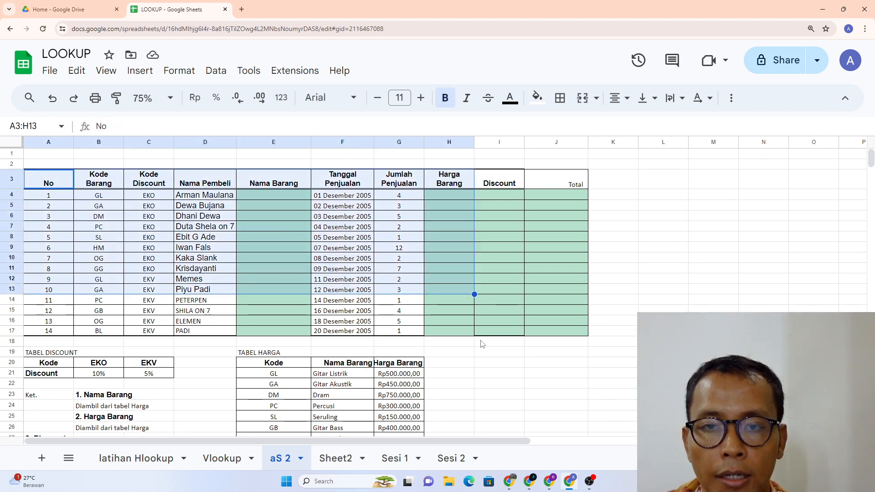
click(499, 364)
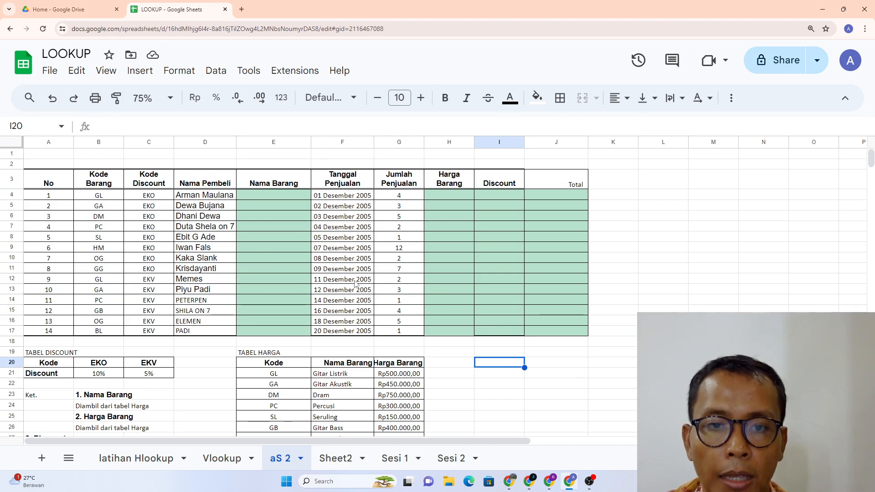
click(315, 271)
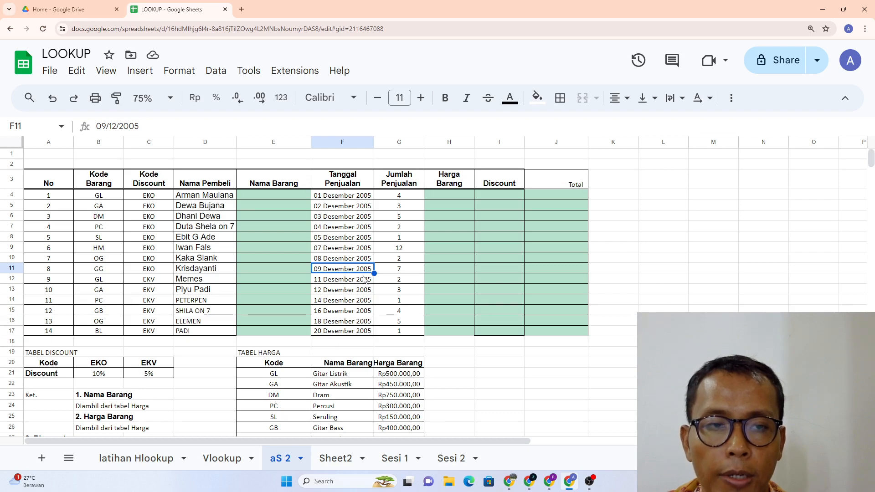
drag(62, 186, 555, 325)
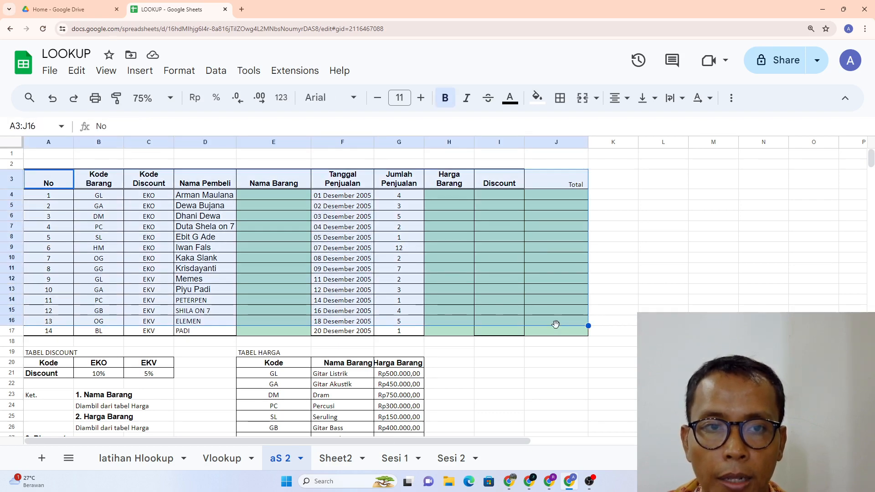
click(549, 345)
drag(45, 176, 578, 322)
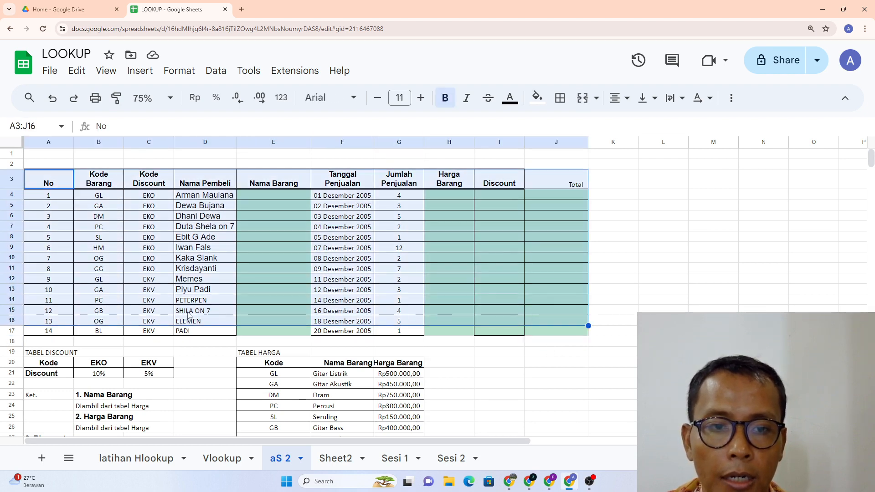
Step: Examine the TABEL DISCOUNT and TABEL HARGA reference tables and the Ket. instructions below the sales table
scroll(211, 353, down, 3)
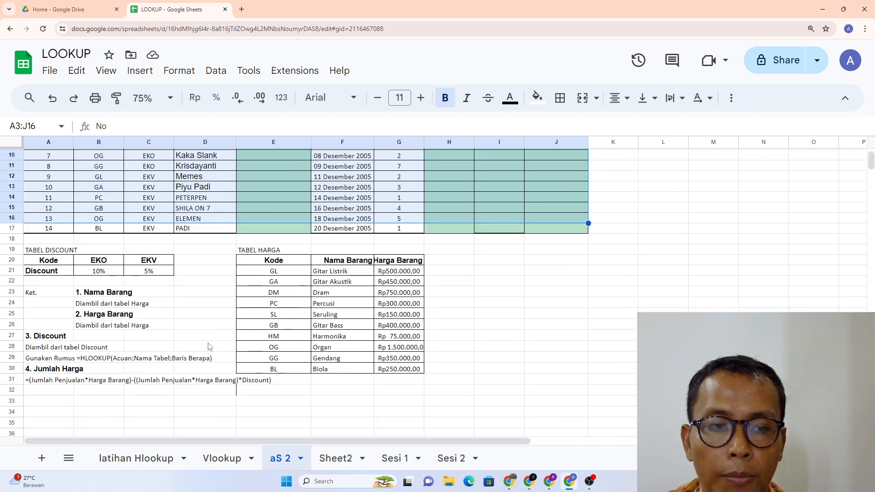
click(36, 259)
scroll(170, 285, up, 1)
scroll(170, 286, up, 3)
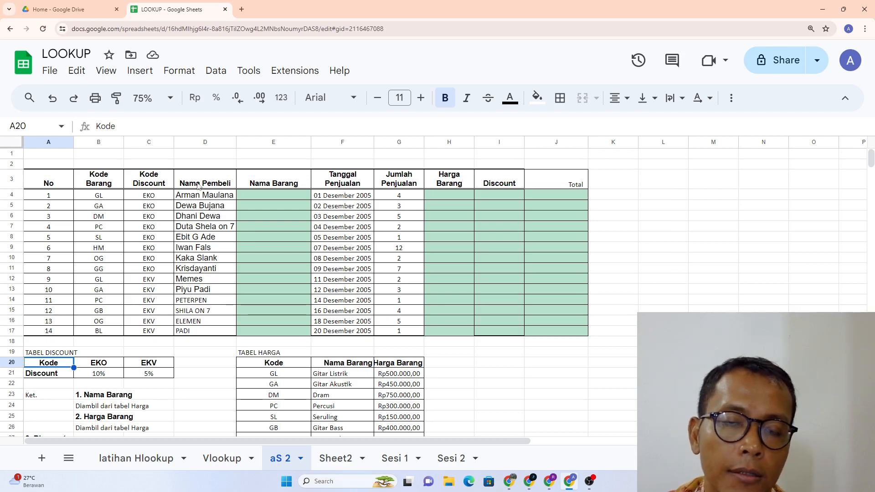
scroll(274, 191, down, 1)
scroll(183, 191, up, 1)
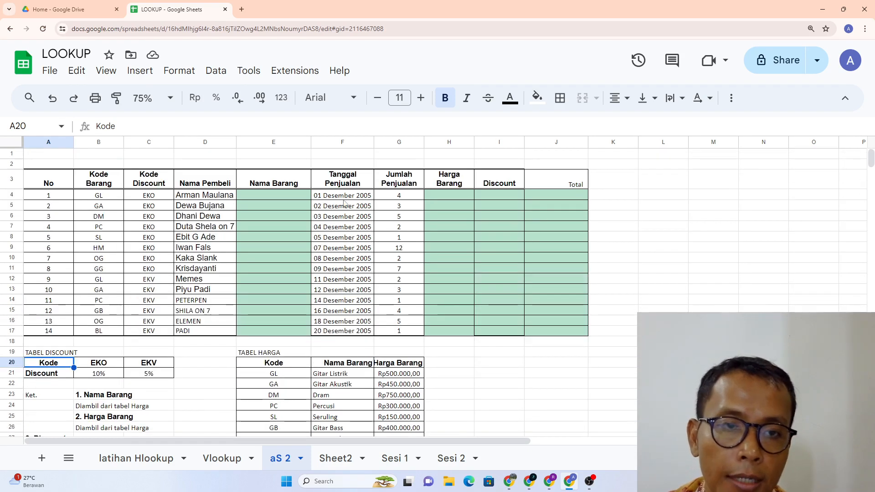
drag(50, 179, 554, 330)
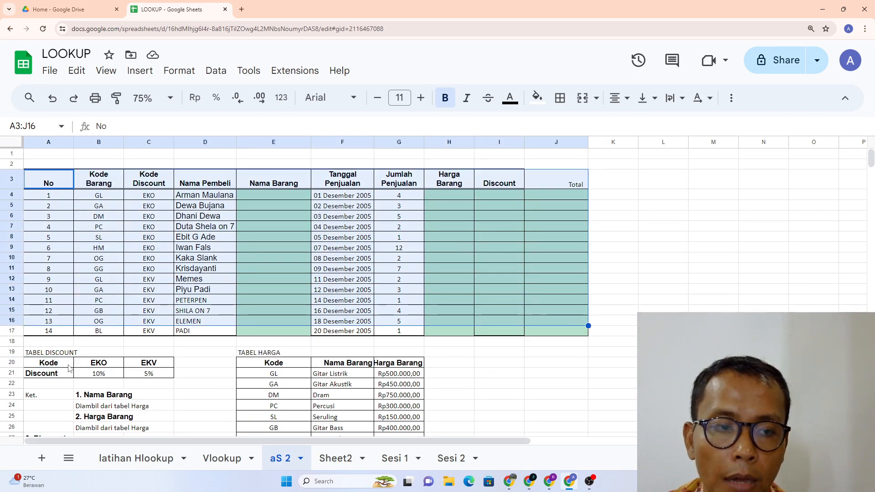
click(51, 354)
drag(51, 362, 149, 374)
drag(274, 374, 370, 430)
click(477, 387)
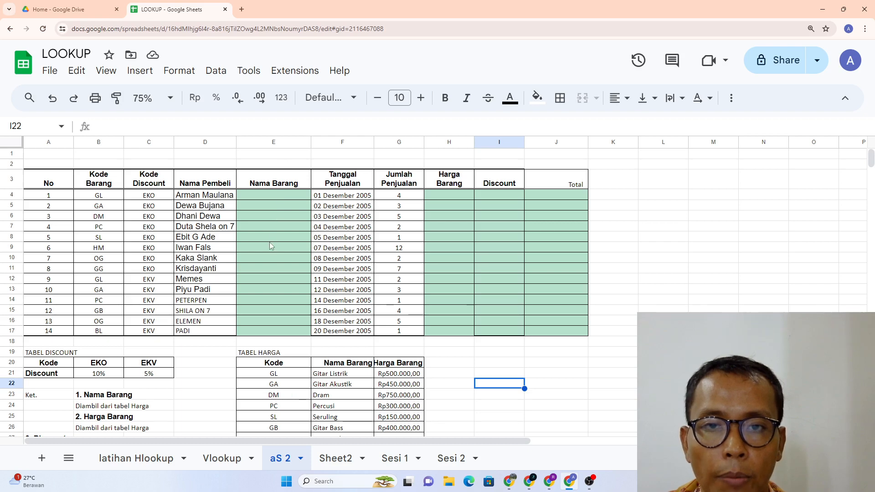
Step: Review the headers of the columns still to fill in and make the Total header in J3 bold
click(284, 182)
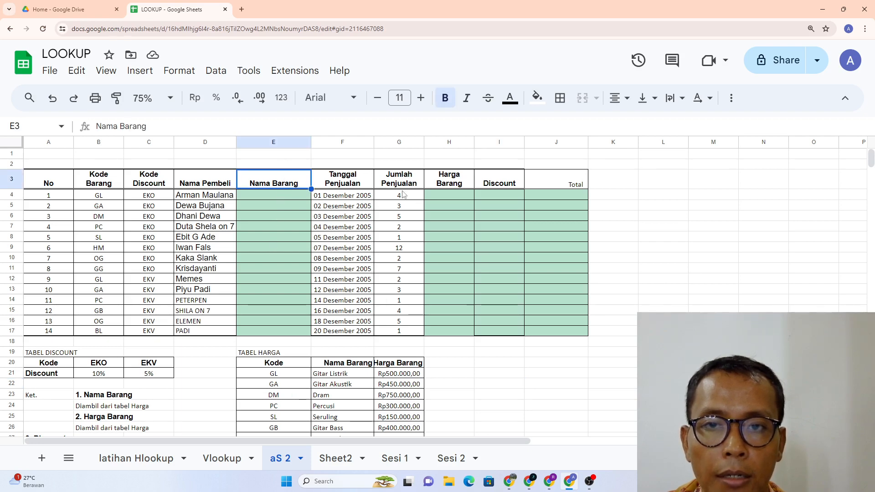
click(454, 183)
click(510, 185)
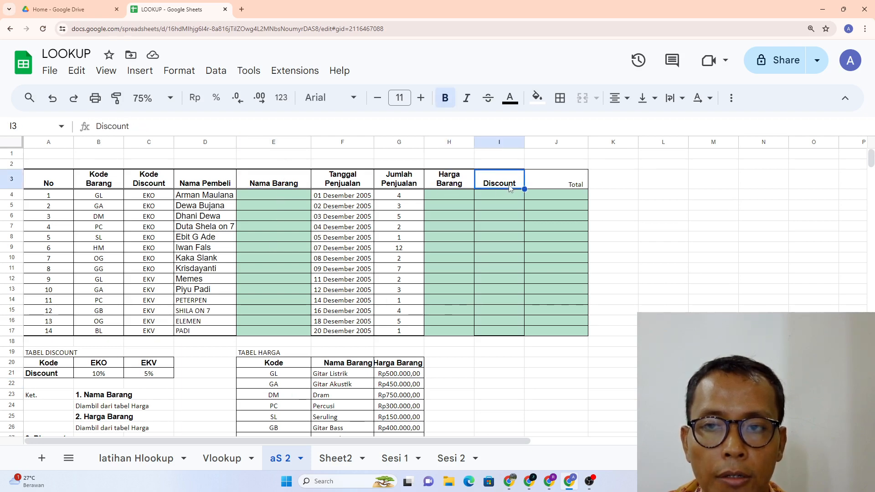
click(569, 182)
click(446, 97)
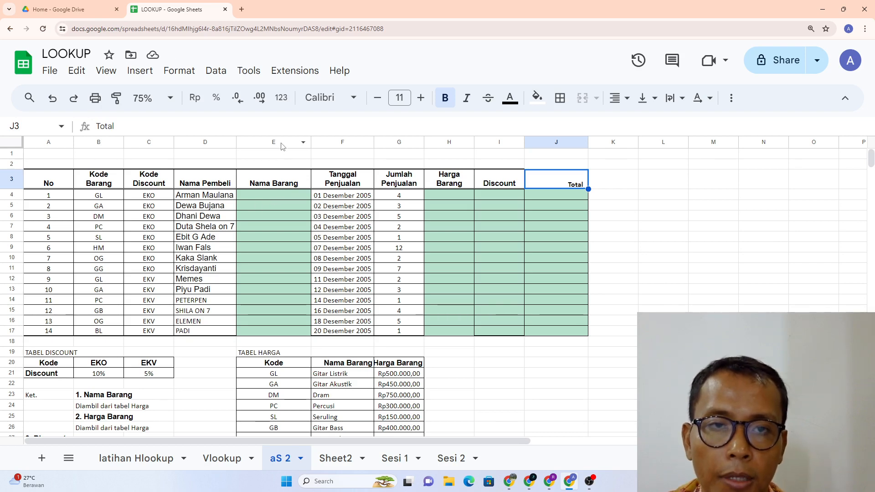
Step: Examine the Nama Barang column of the sales table and its empty cells
click(283, 141)
click(280, 215)
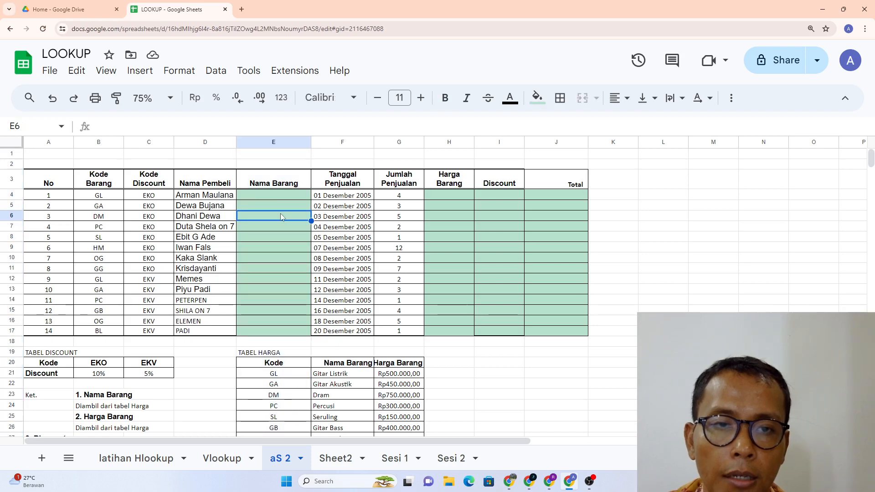
click(282, 184)
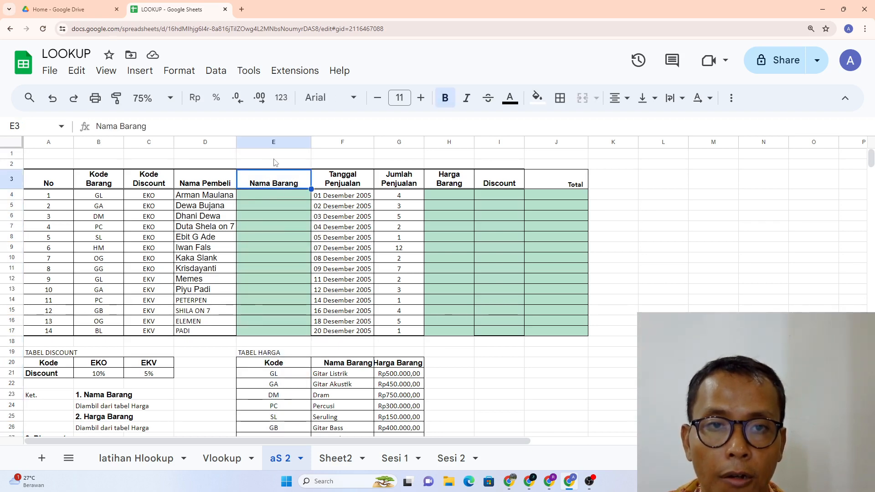
click(274, 142)
click(271, 231)
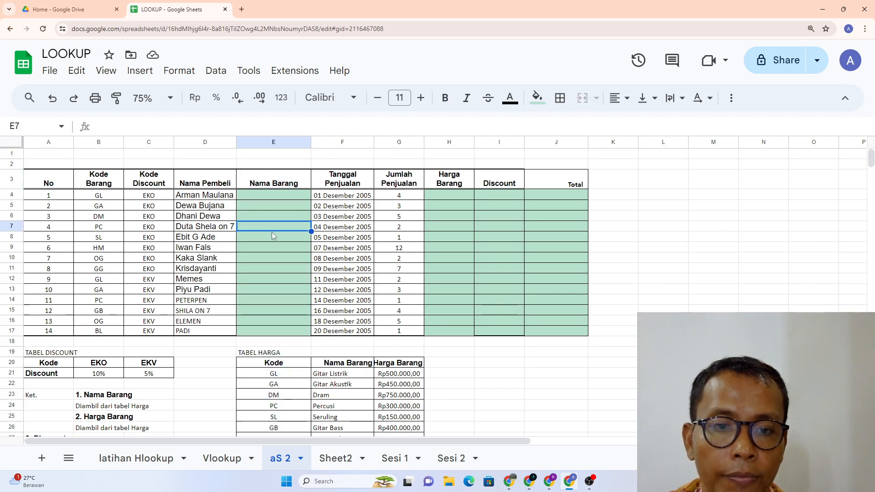
click(275, 141)
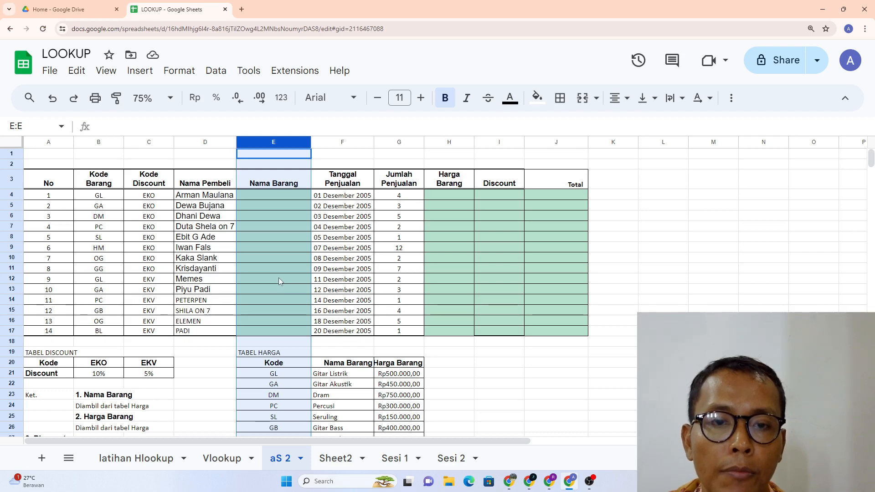
scroll(278, 282, down, 1)
scroll(278, 281, up, 1)
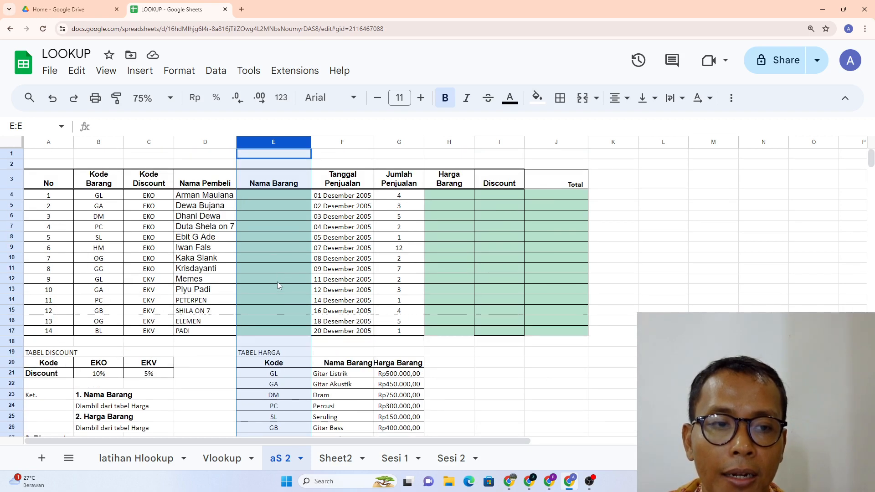
Step: Examine the codes, item names and prices in TABEL HARGA, E20:G30, as the source for Nama Barang
drag(34, 357, 167, 385)
click(341, 363)
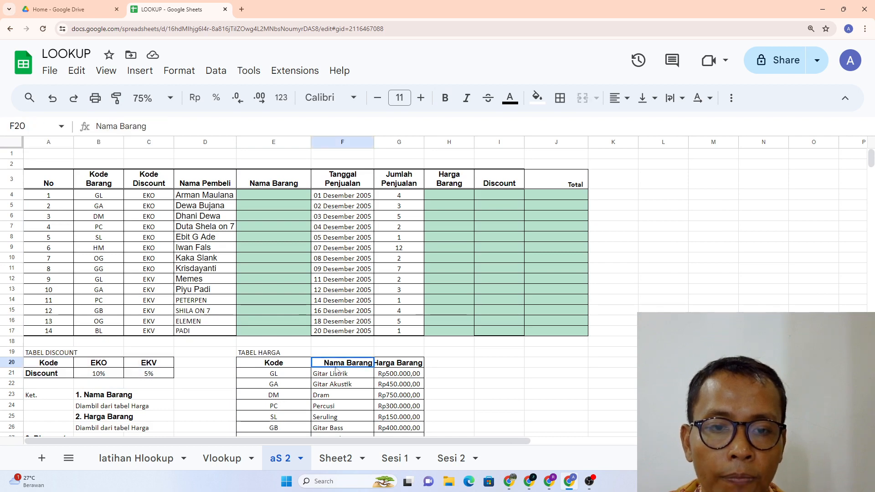
drag(259, 354, 348, 422)
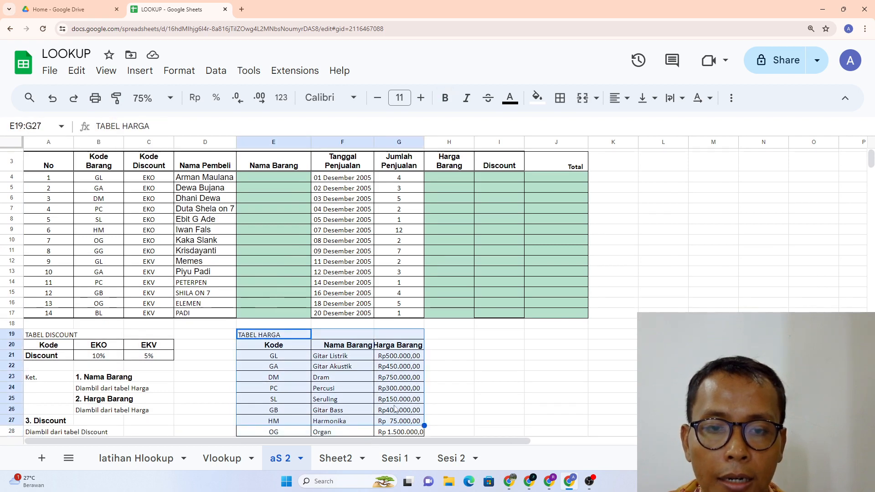
click(359, 388)
click(350, 347)
drag(350, 349, 351, 413)
click(280, 315)
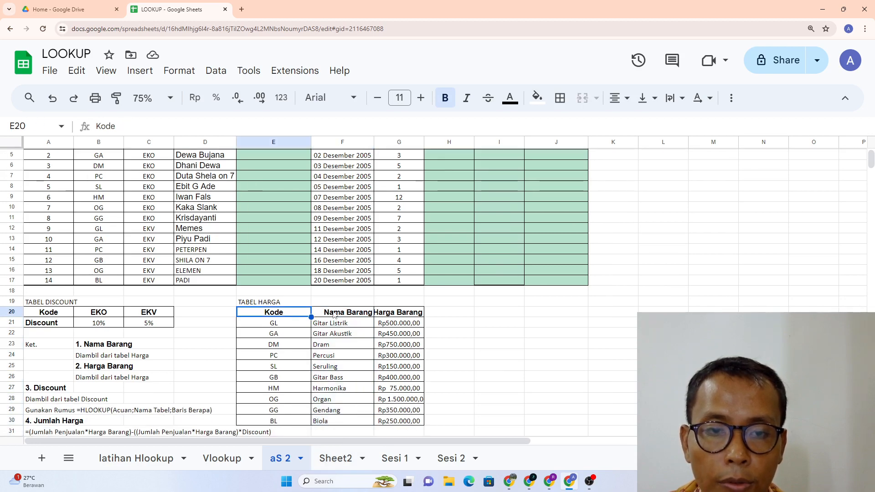
drag(338, 314, 343, 415)
click(341, 412)
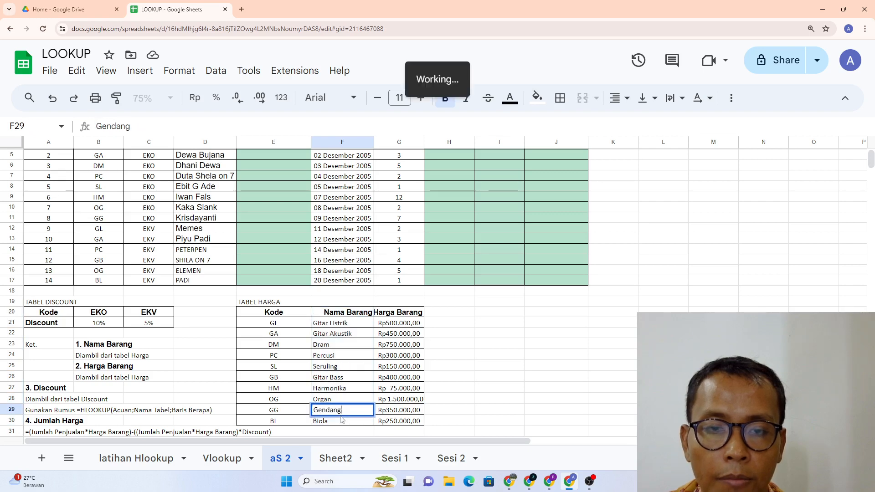
click(332, 335)
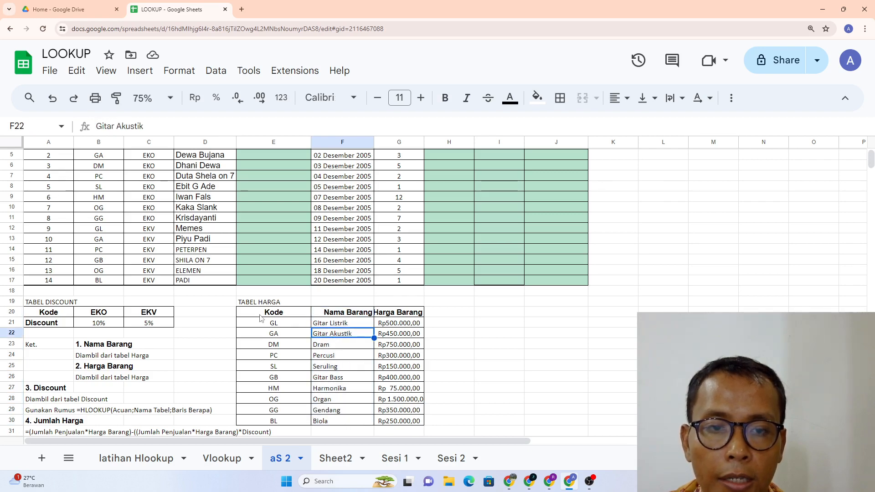
drag(262, 317, 416, 429)
scroll(312, 371, up, 3)
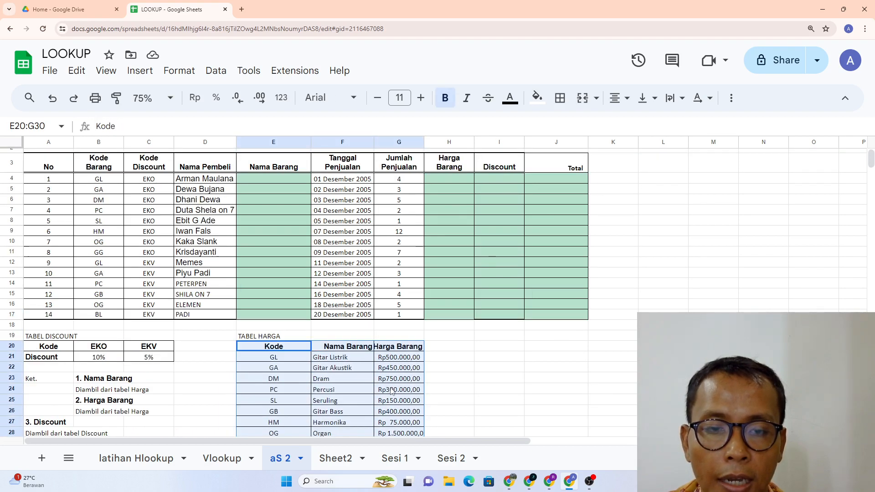
Step: Compare the Kode Barang entries in column B with the Kode column of TABEL HARGA, starting from code GL
click(284, 375)
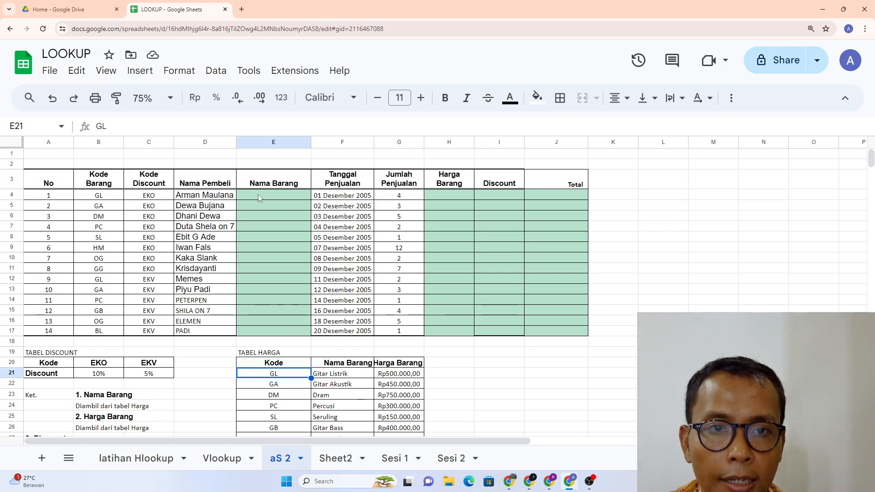
click(308, 200)
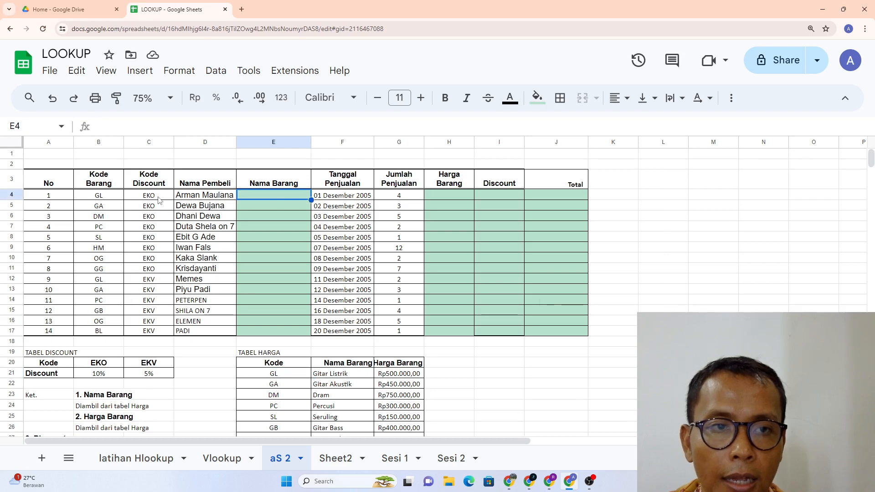
drag(119, 196, 277, 231)
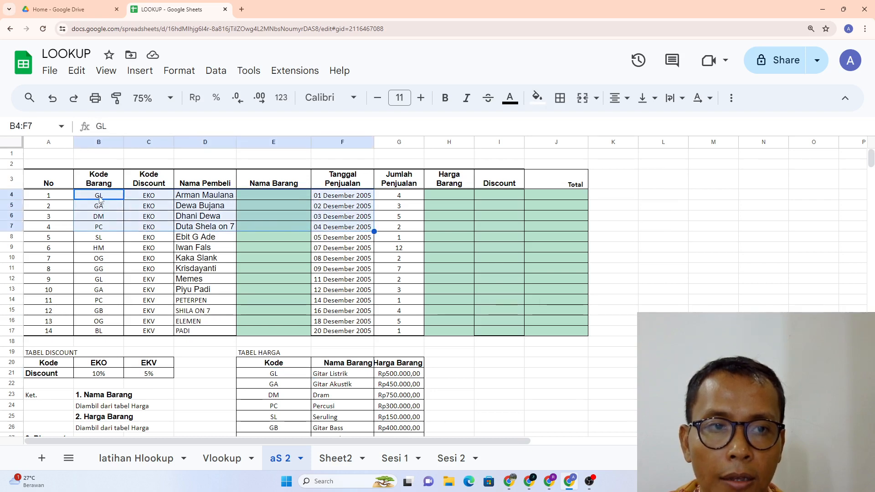
click(299, 259)
click(91, 197)
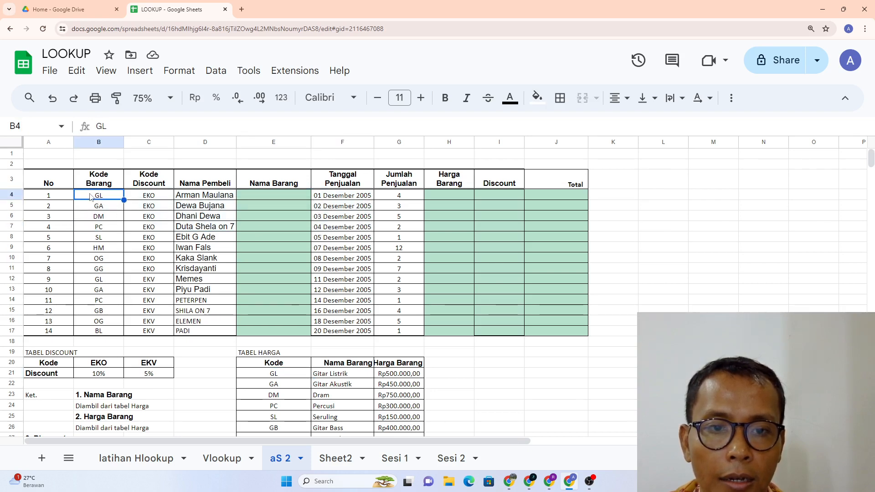
drag(91, 197, 112, 206)
click(191, 313)
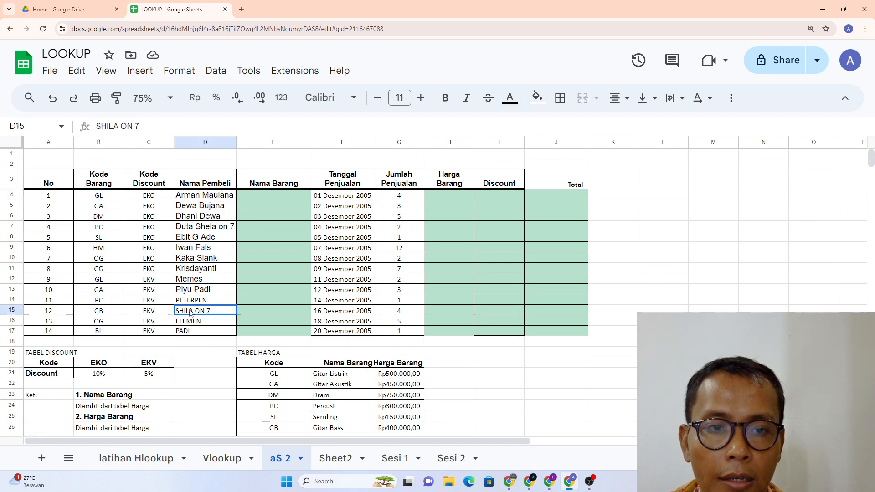
click(271, 378)
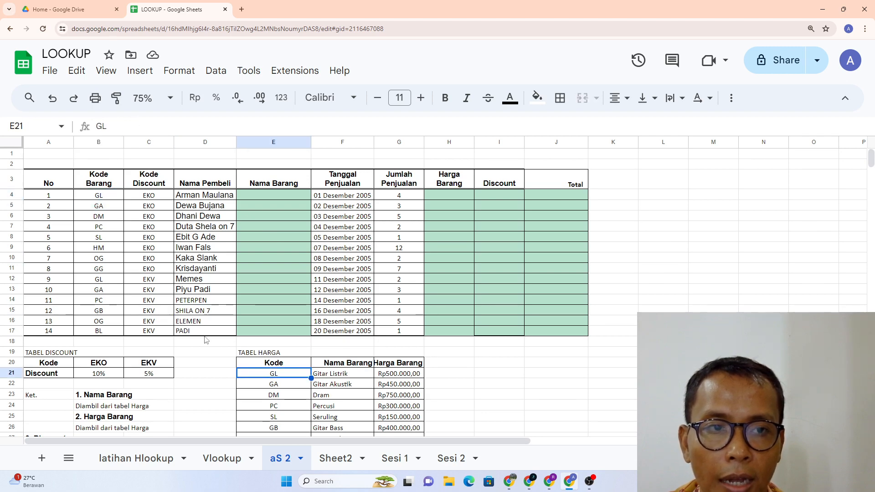
click(100, 199)
click(286, 376)
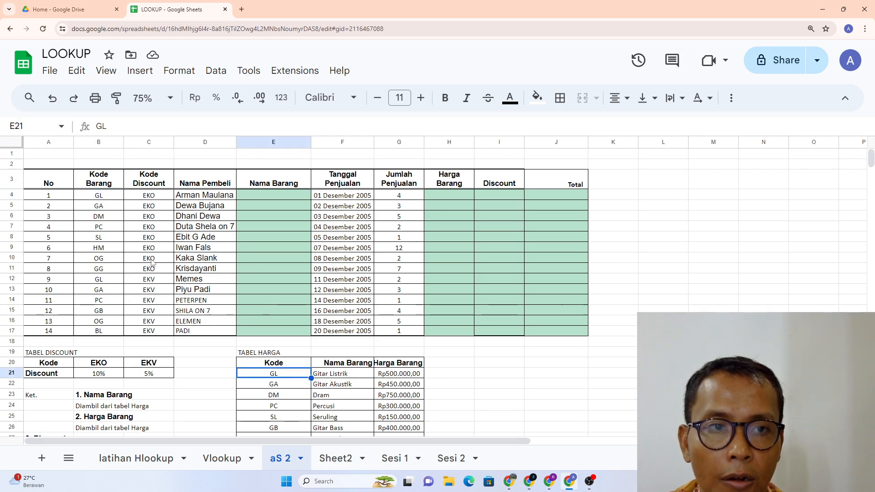
click(101, 200)
click(99, 143)
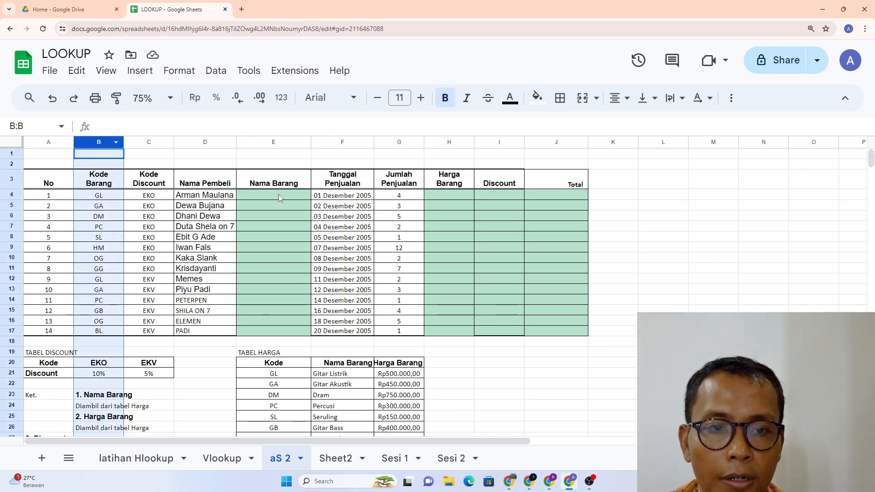
click(286, 377)
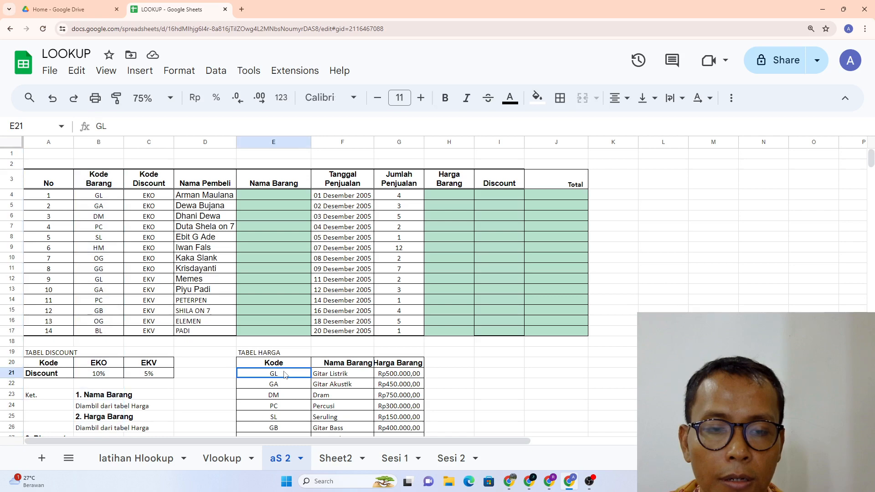
click(99, 198)
click(205, 248)
click(105, 198)
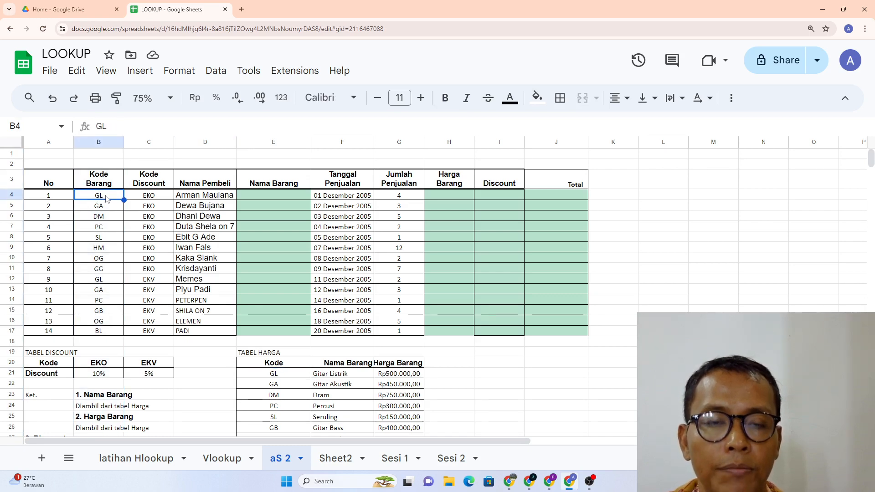
click(256, 197)
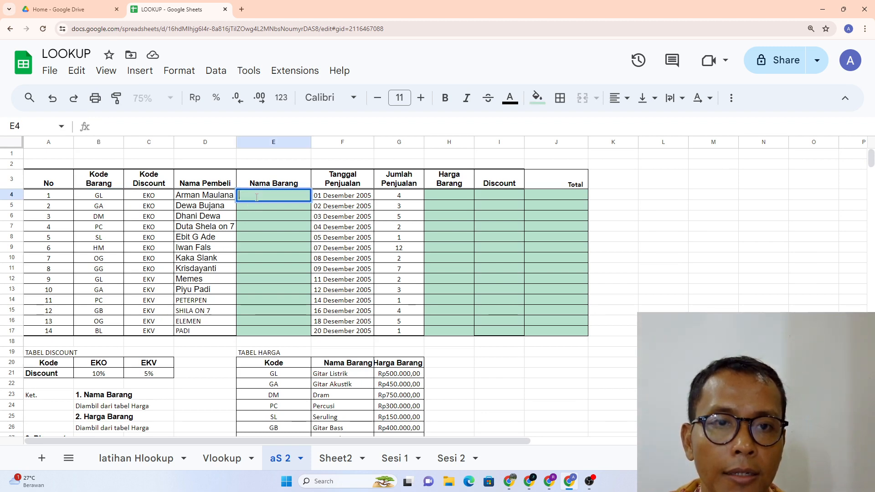
text(=)
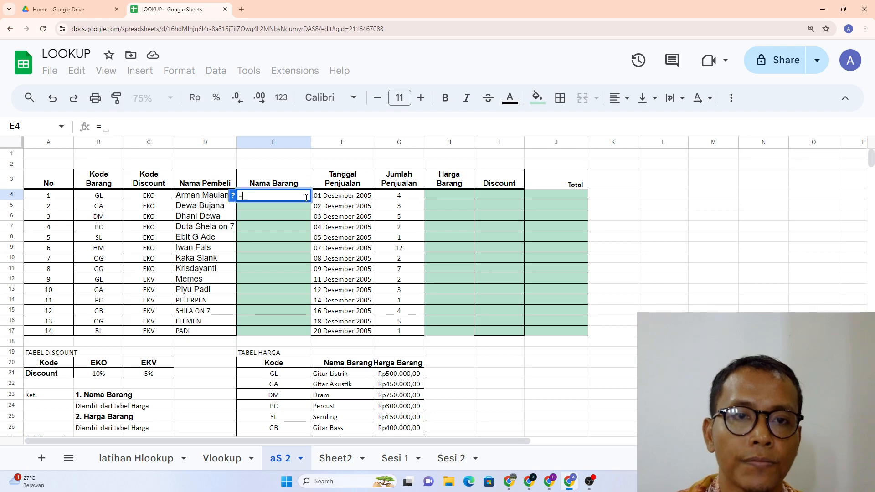
text(v)
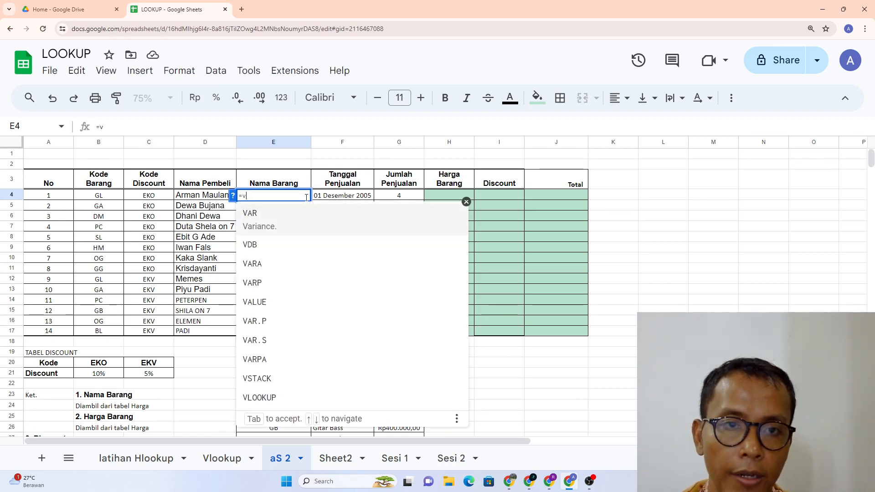
key(BackSpace)
key(BackSpace)
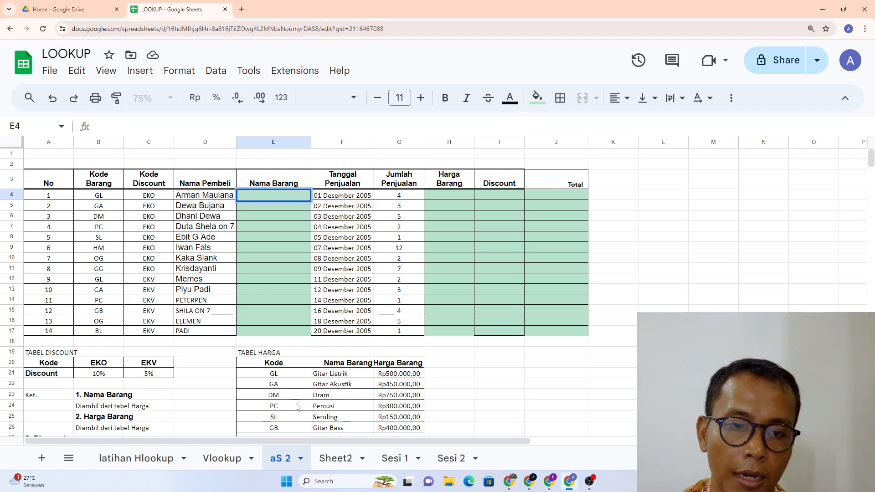
click(294, 374)
drag(292, 353, 281, 436)
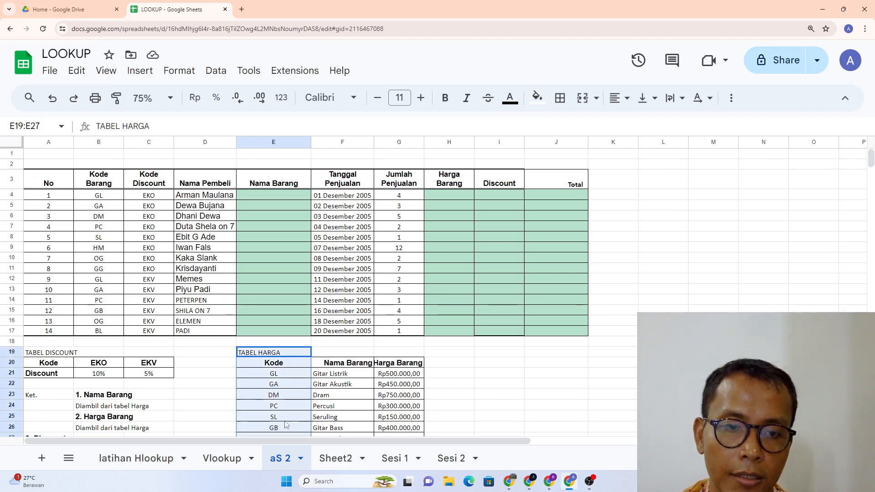
Step: Start a VLOOKUP formula in E4 with B4 as the search key and TABEL HARGA, E20:G30, as the range
click(261, 195)
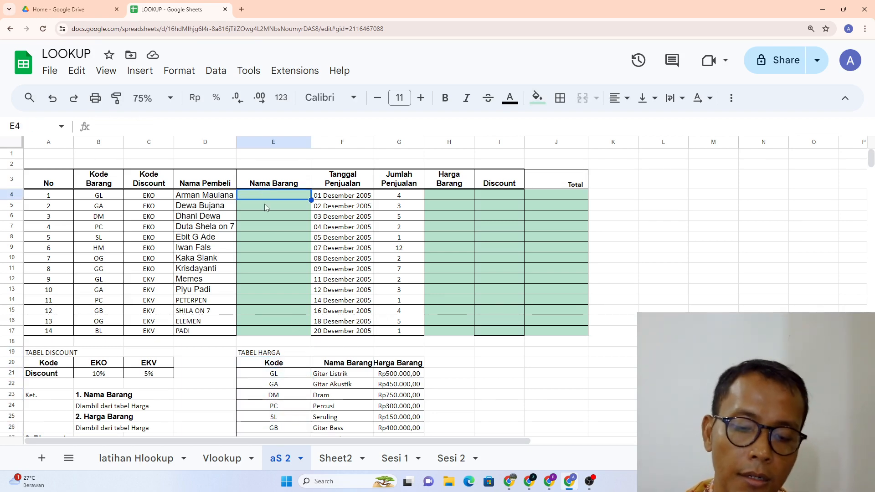
text(=)
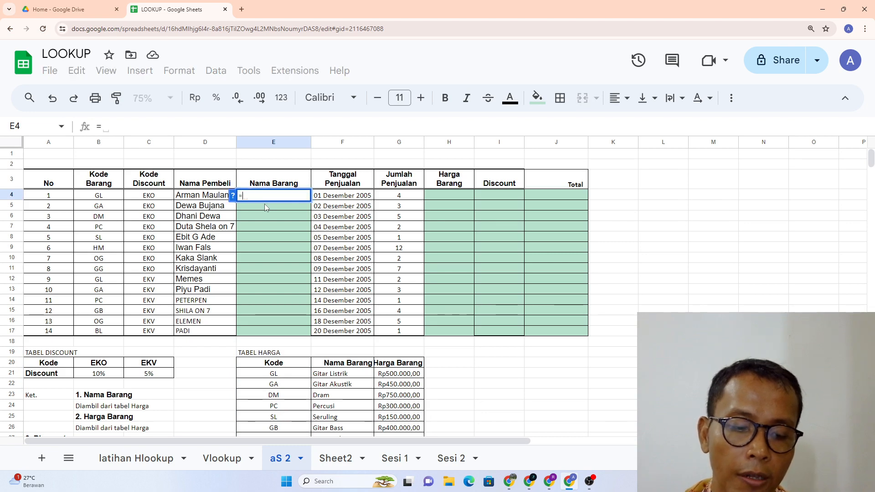
text(look)
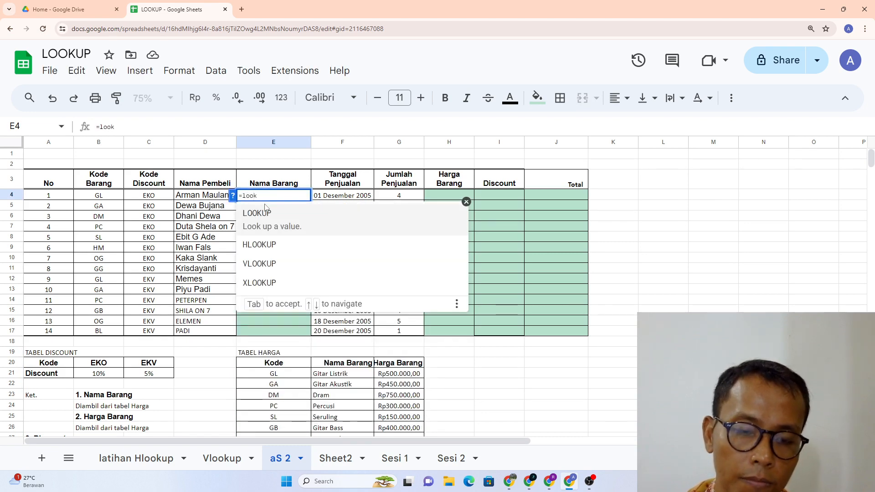
click(264, 264)
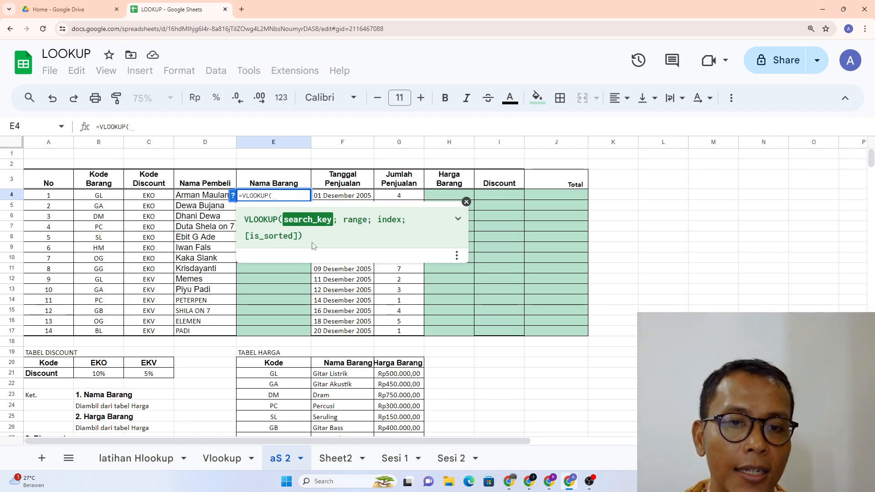
click(104, 199)
text(;)
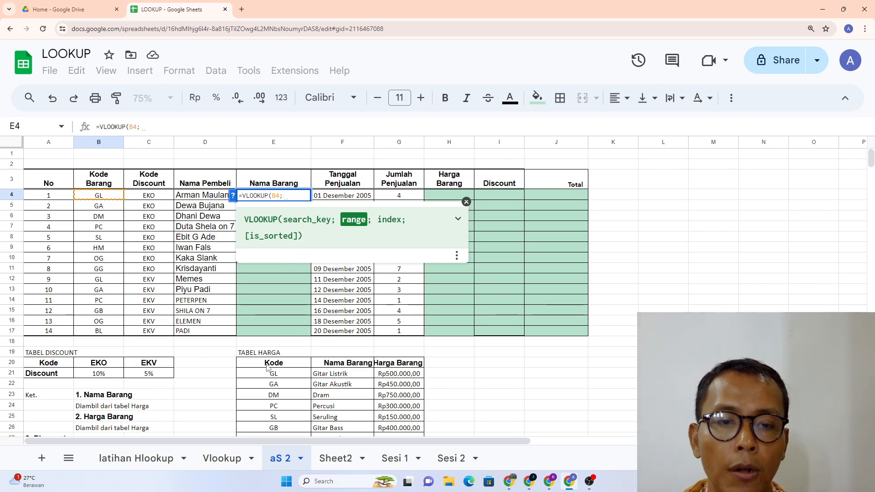
drag(265, 365, 405, 276)
scroll(405, 276, up, 6)
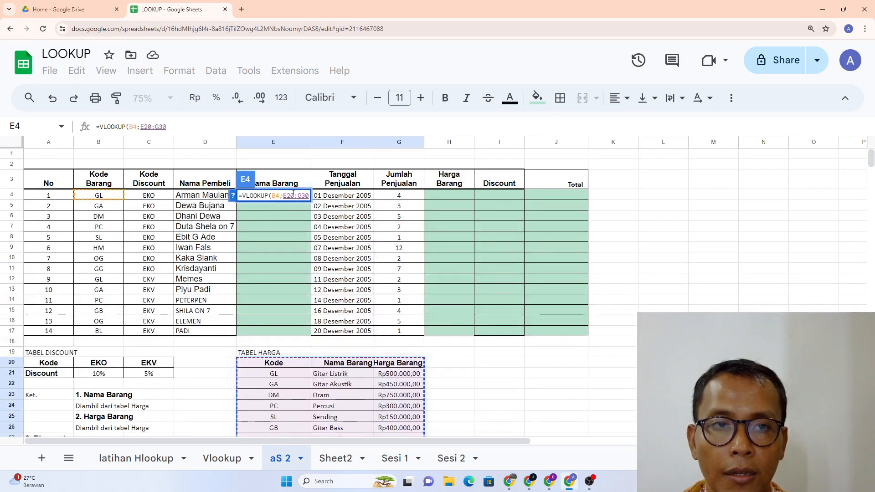
Step: Make the VLOOKUP range in E4 absolute as $E$20:$G$30
click(190, 127)
drag(189, 127, 89, 129)
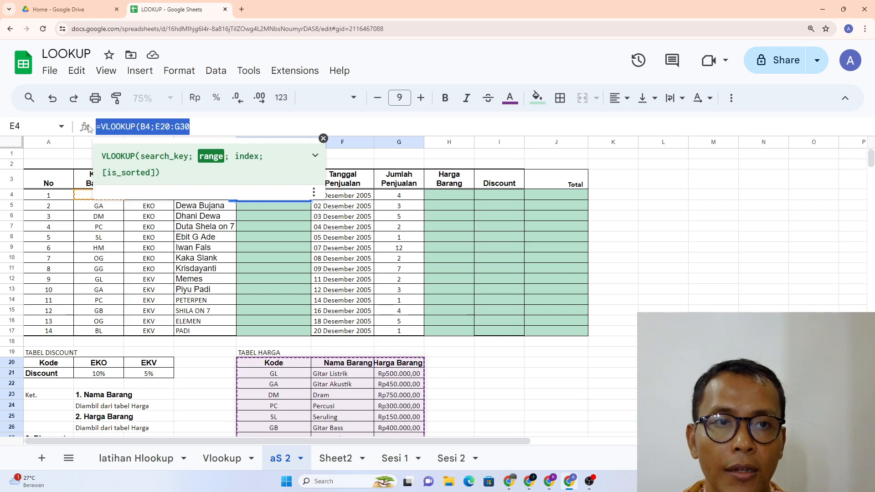
click(183, 129)
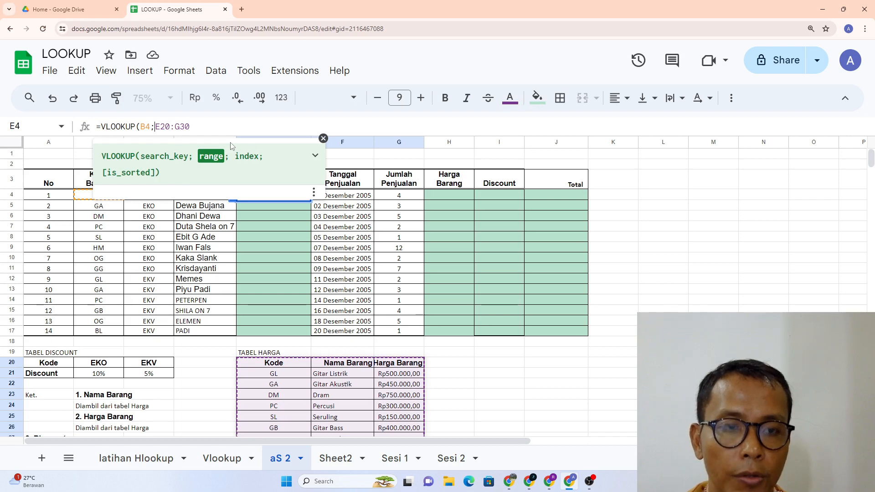
text($E)
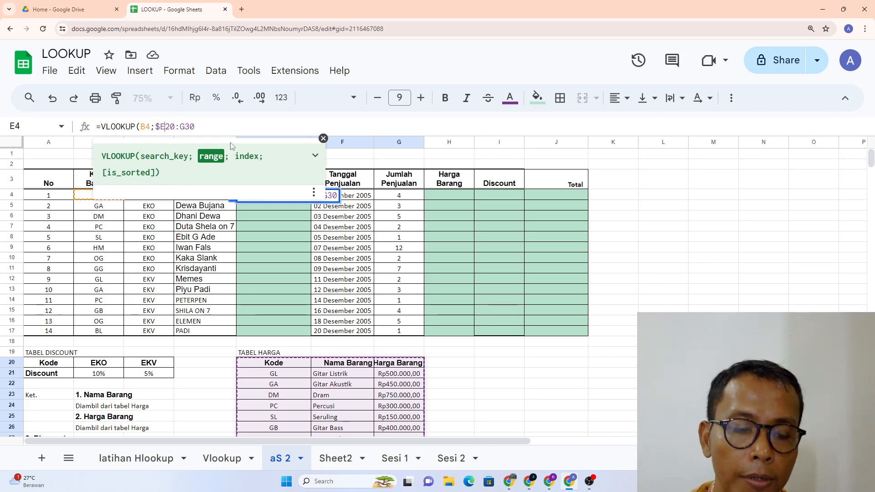
text($)
key(Right)
key(Right)
key(Right)
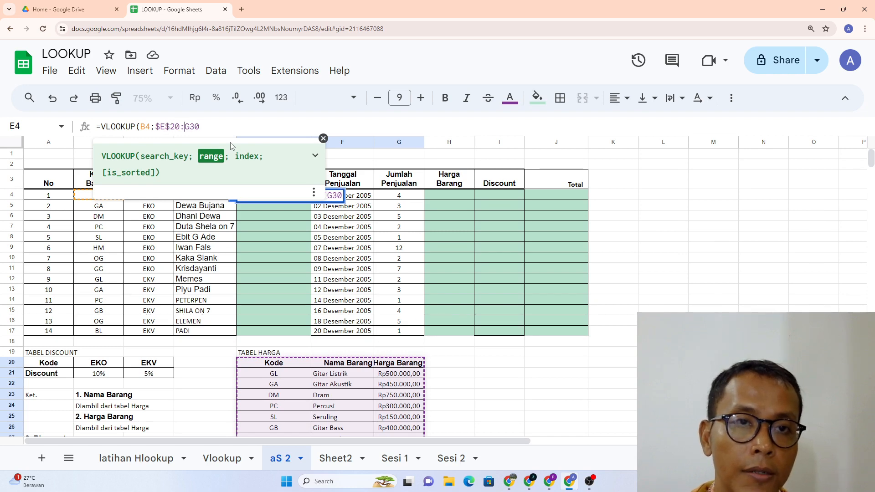
text($)
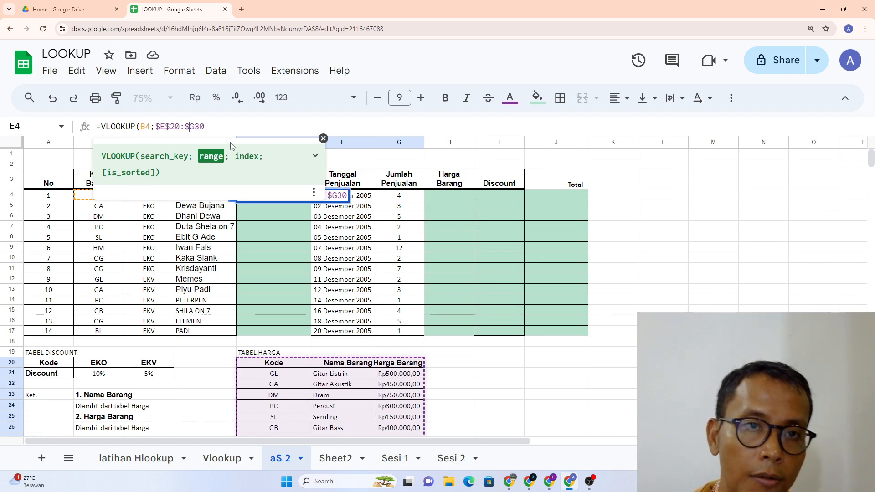
key(Right)
text($30)
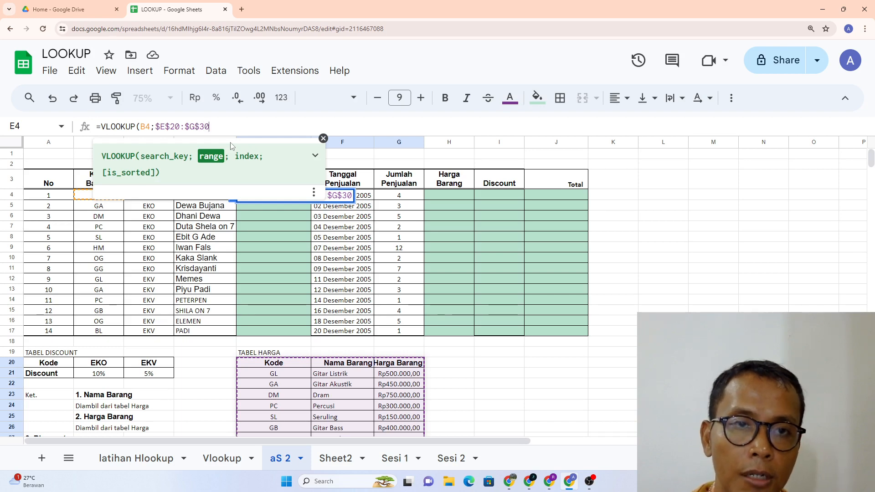
Step: Complete the E4 formula with index 2 and false, and accept the suggested autofill for the rest of the Nama Barang column
text(;)
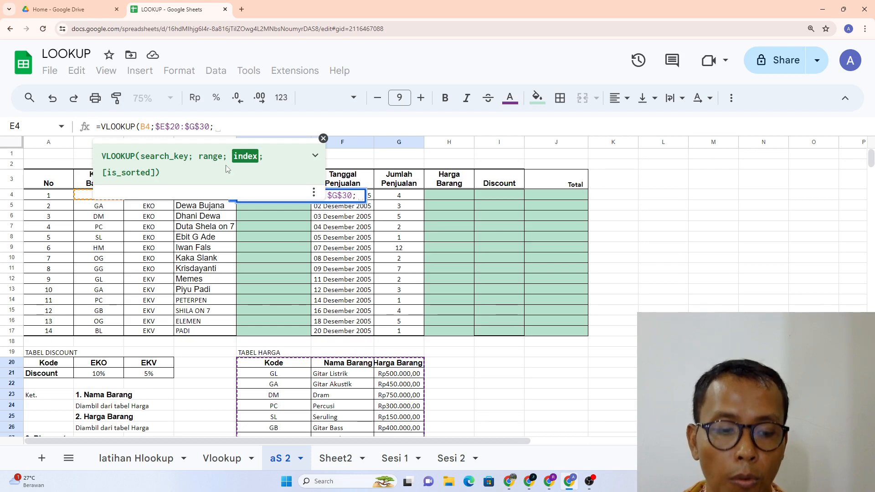
text(2)
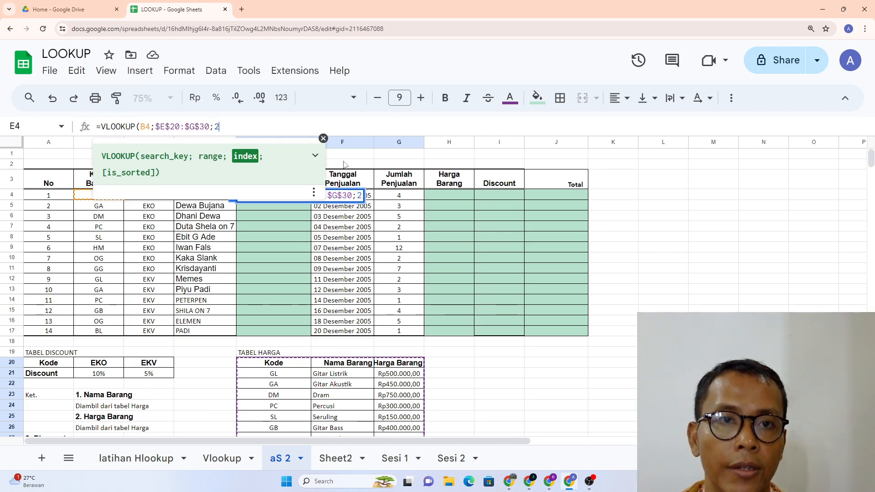
text(;)
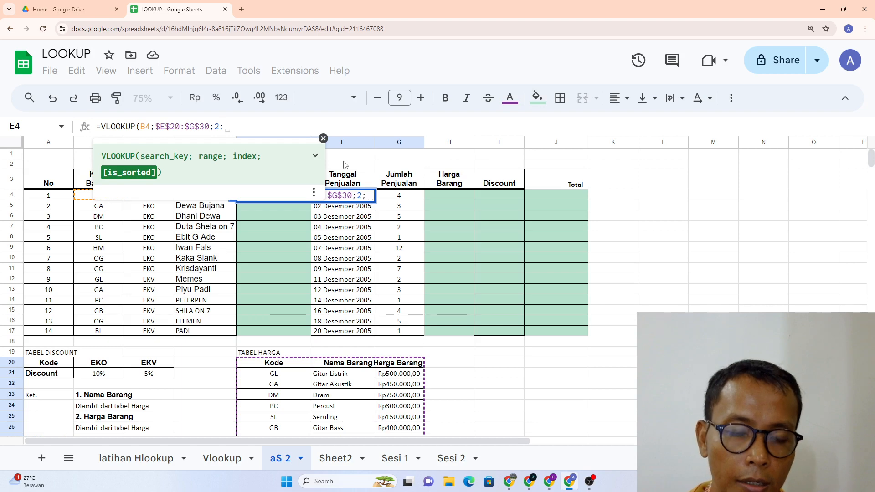
text(f)
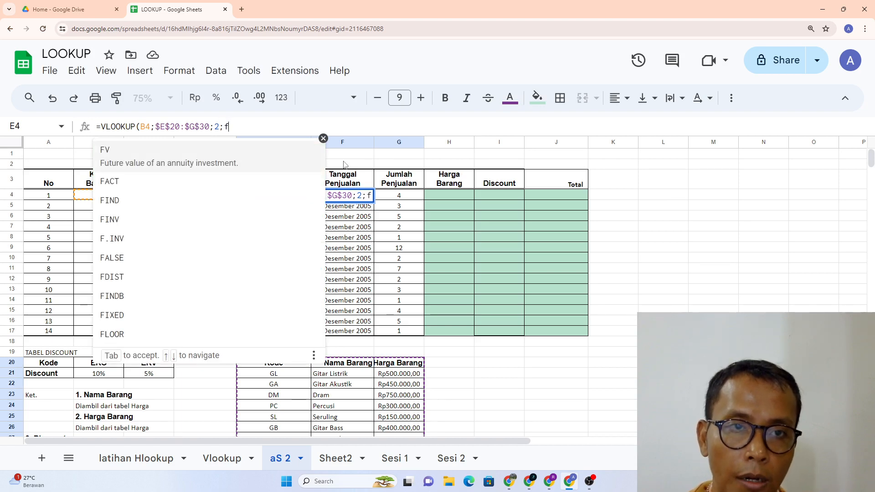
text(a)
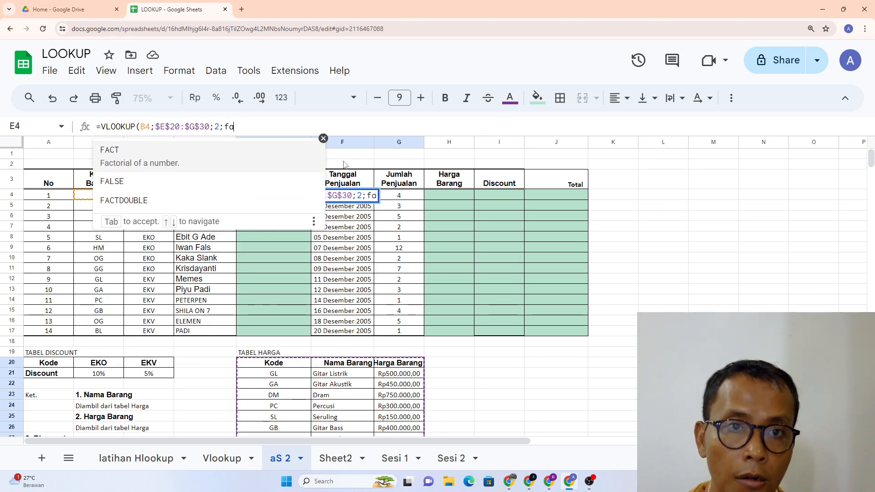
text(lse)
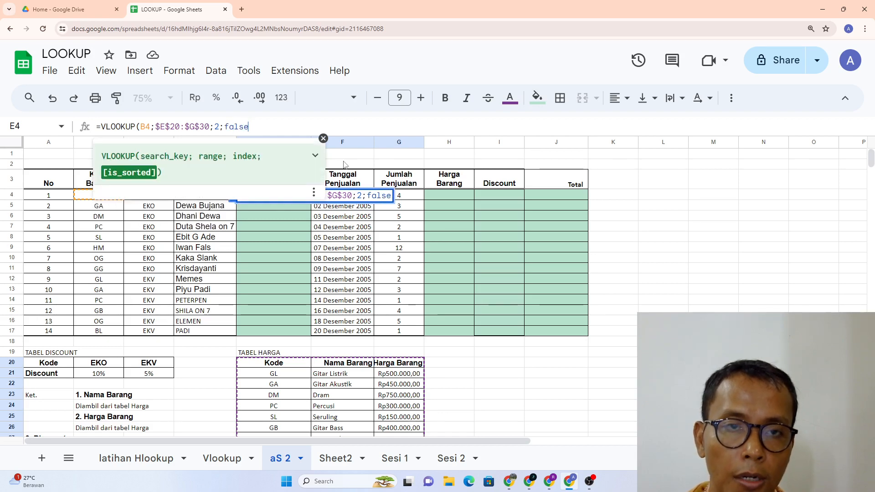
text())
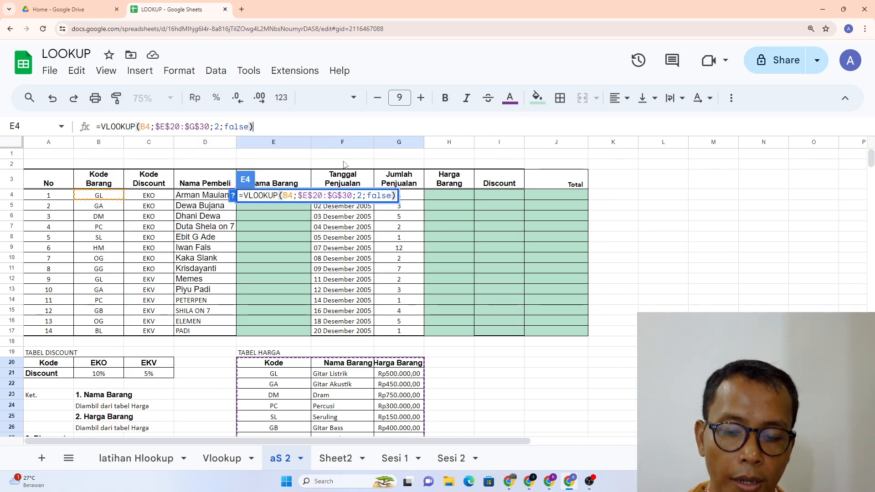
key(Return)
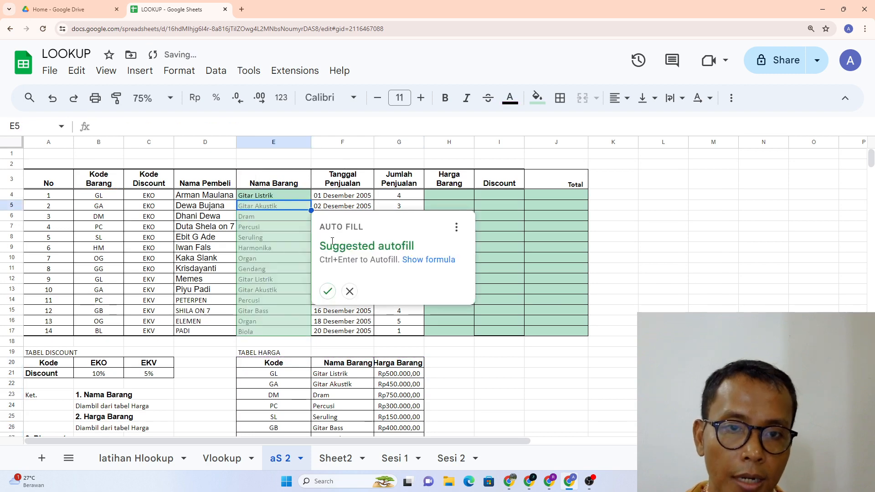
click(327, 291)
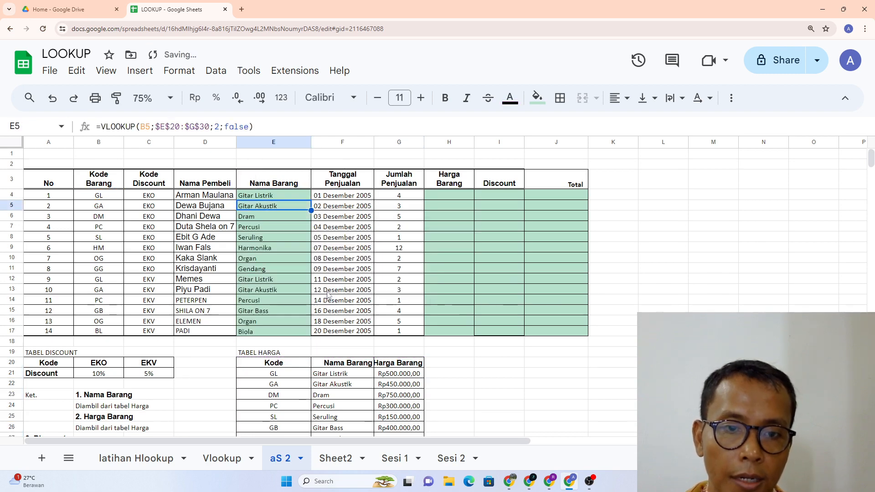
Step: Check the filled Nama Barang cells E4:E17 against the Kode Barang entries in column B and the codes in TABEL HARGA
click(105, 197)
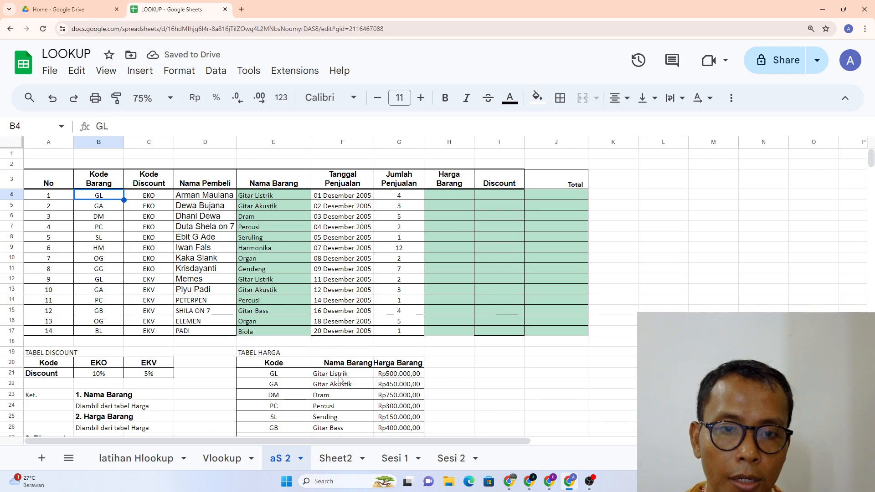
click(255, 208)
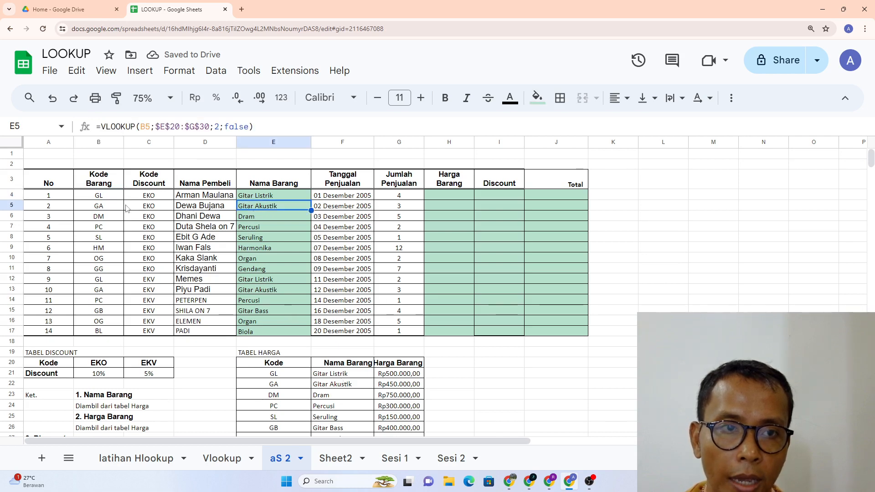
click(106, 207)
click(269, 208)
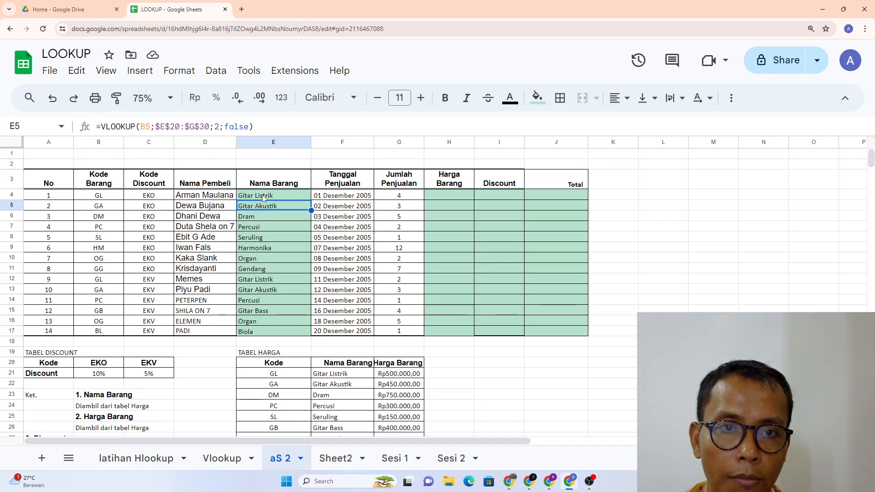
drag(255, 196, 262, 333)
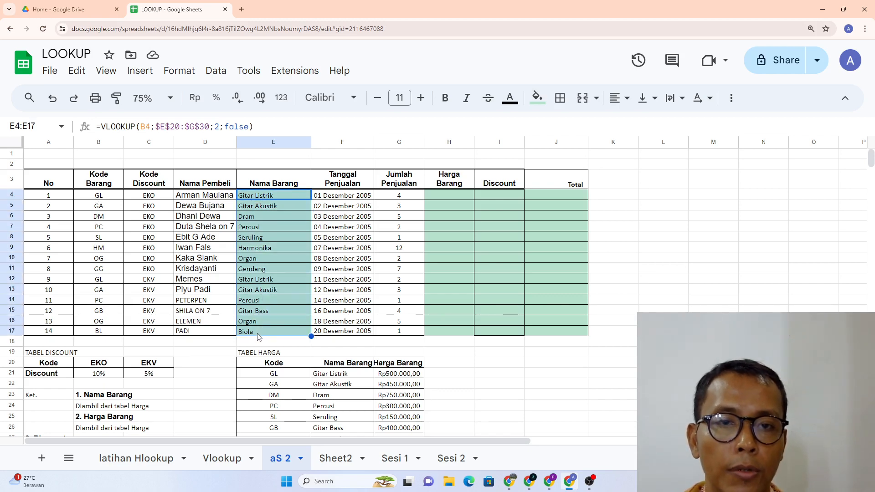
click(285, 373)
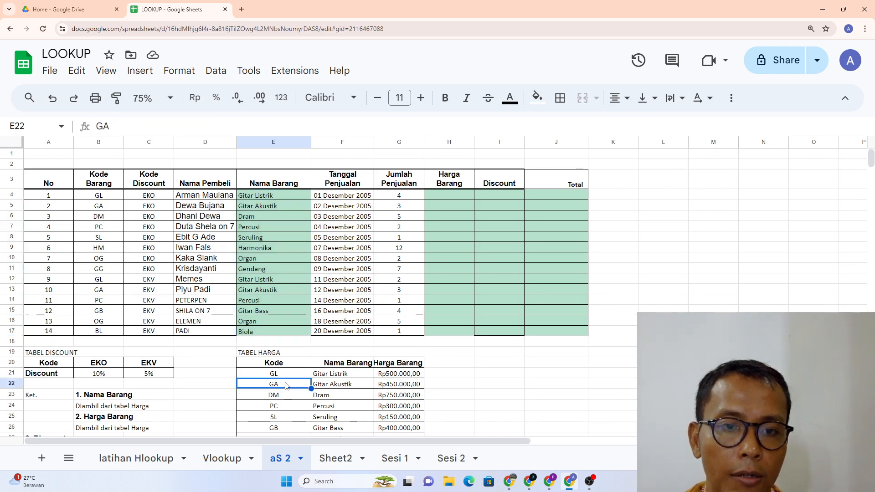
click(286, 387)
click(105, 247)
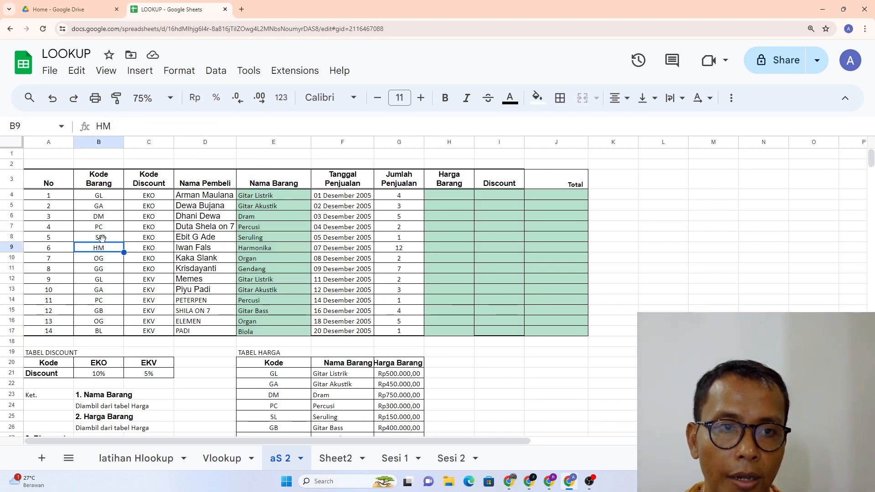
click(103, 196)
drag(103, 197, 102, 312)
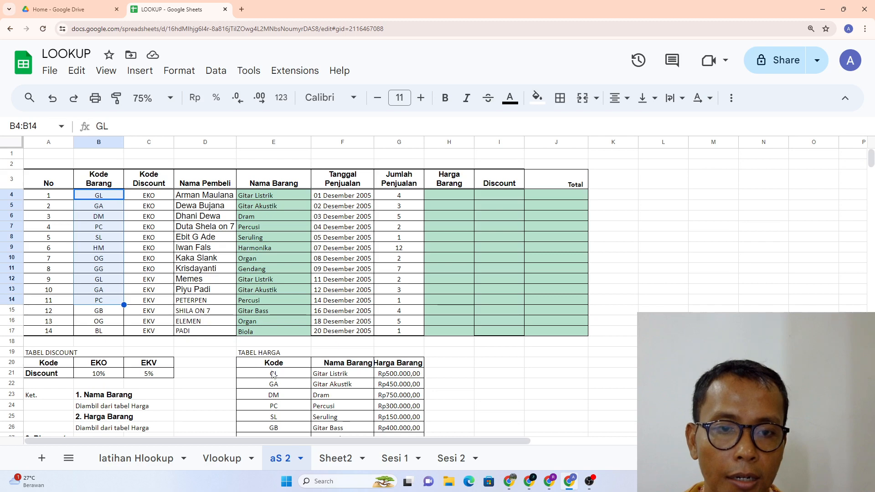
drag(274, 374, 273, 407)
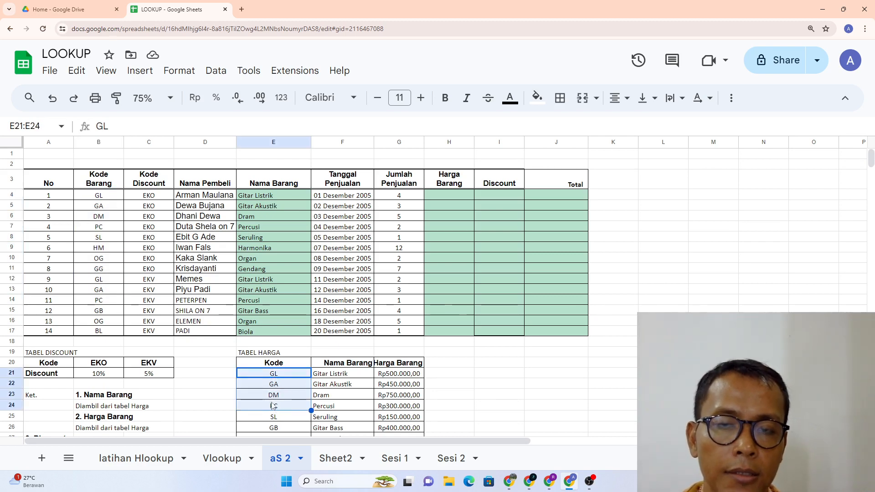
Step: Widen the sales table's Harga Barang column and look over the Kode, Nama Barang and Harga Barang columns of TABEL HARGA
drag(524, 144, 508, 150)
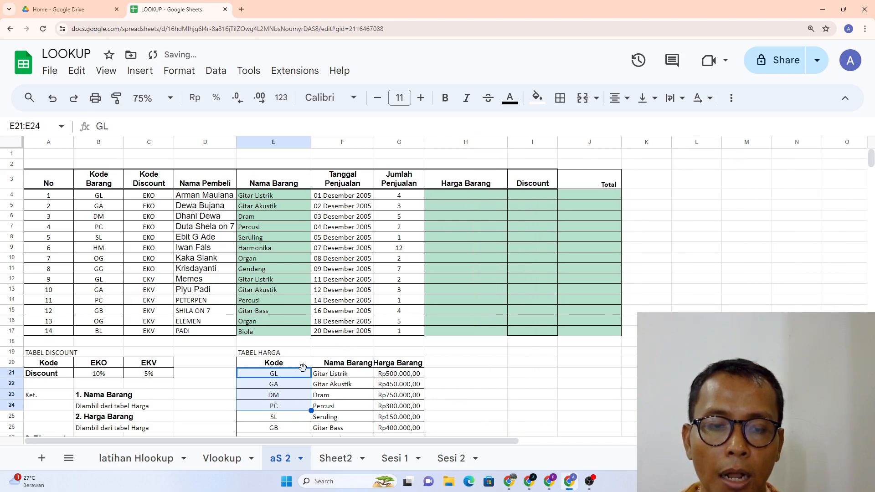
click(274, 360)
click(340, 405)
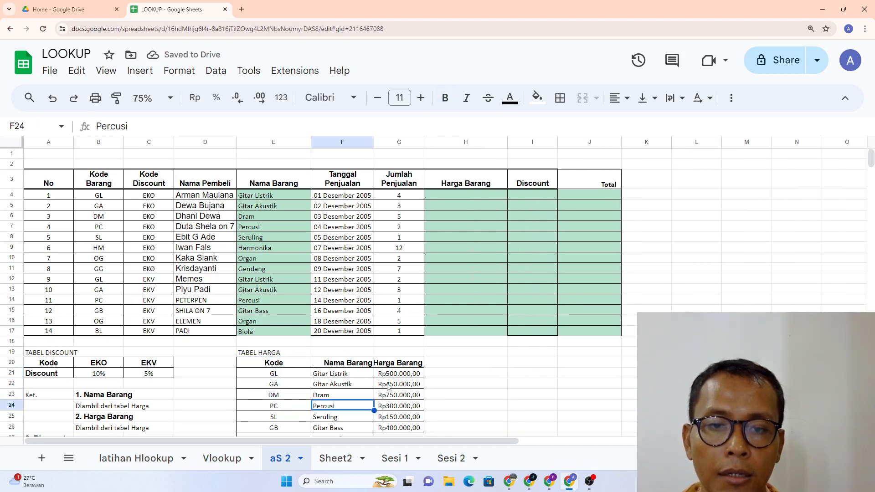
drag(273, 363, 421, 371)
scroll(408, 392, up, 1)
click(440, 391)
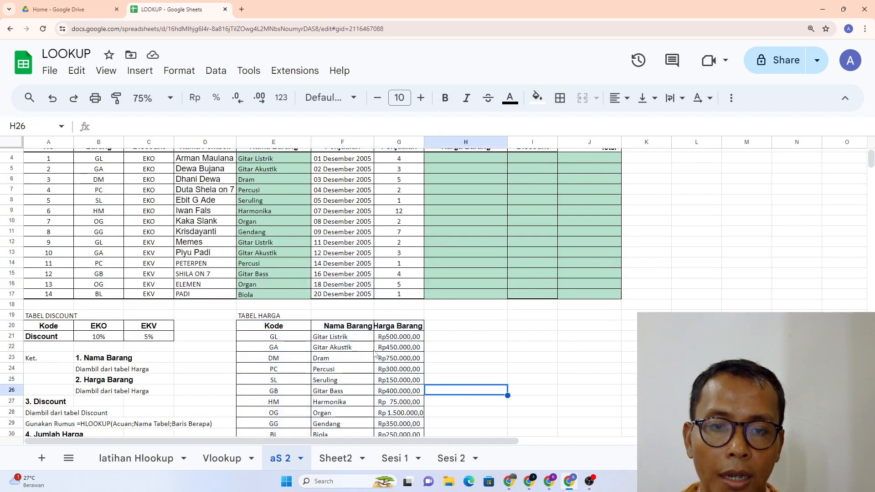
scroll(375, 353, up, 1)
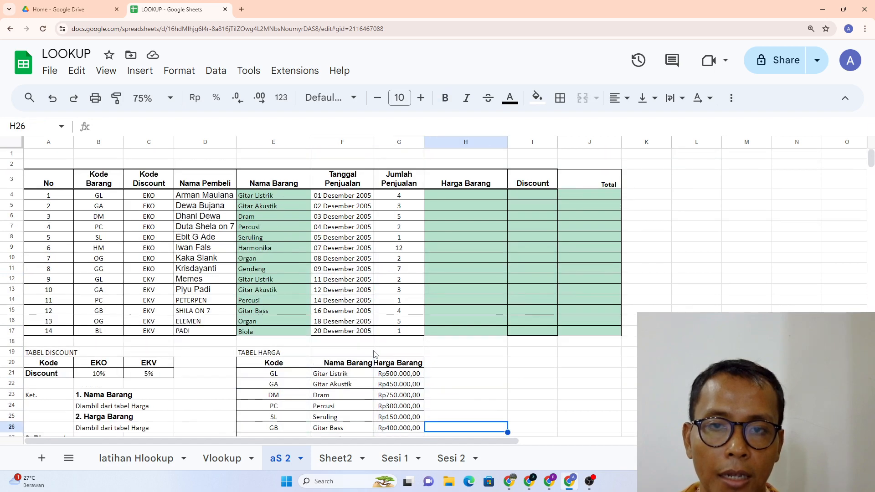
Step: Start a VLOOKUP formula in H4 with B4 as the search key and TABEL HARGA, E20:G30, as the range
click(452, 197)
text(=)
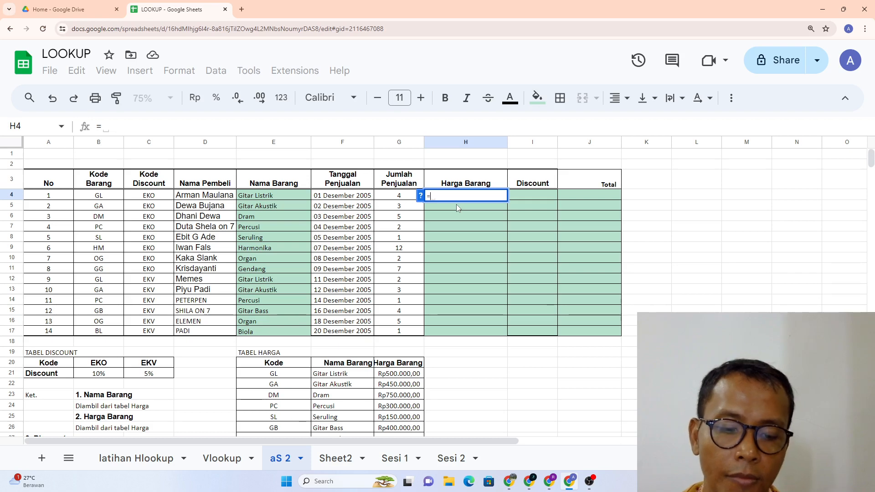
text(vlook)
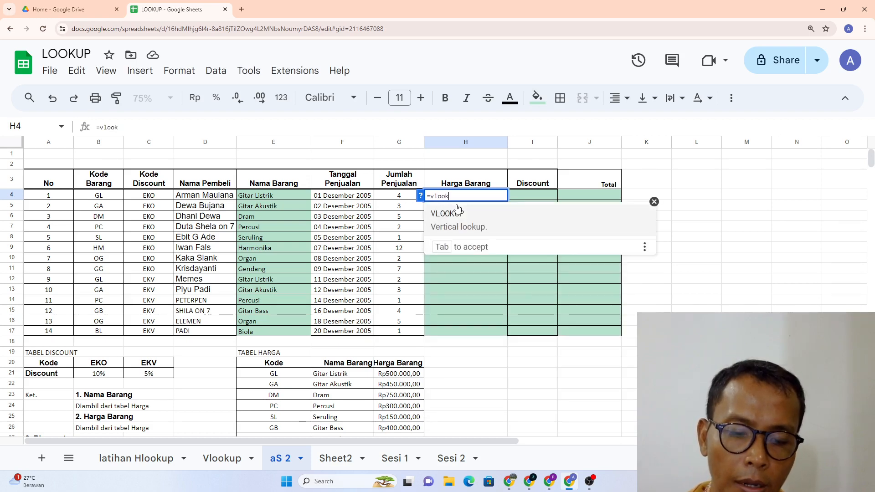
text(up)
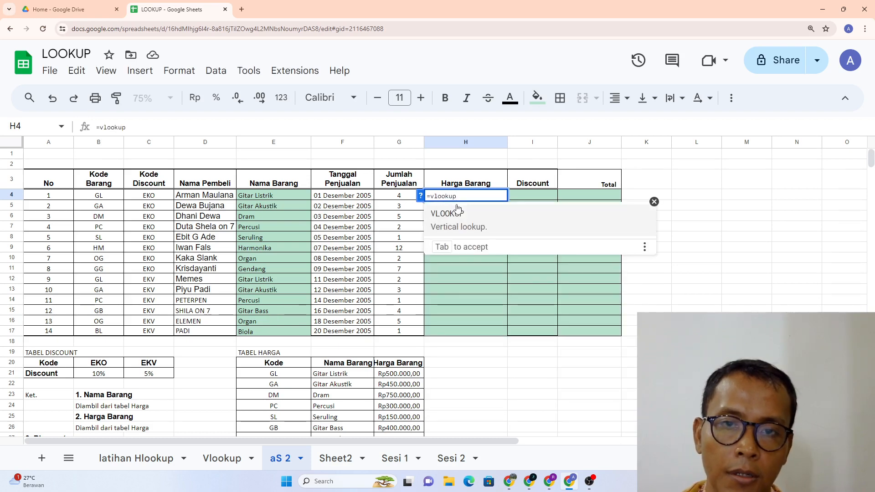
text(()
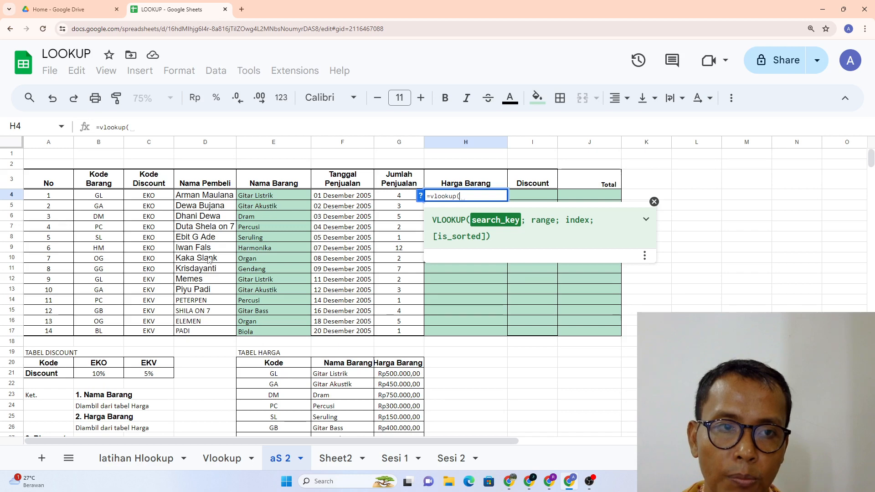
click(110, 197)
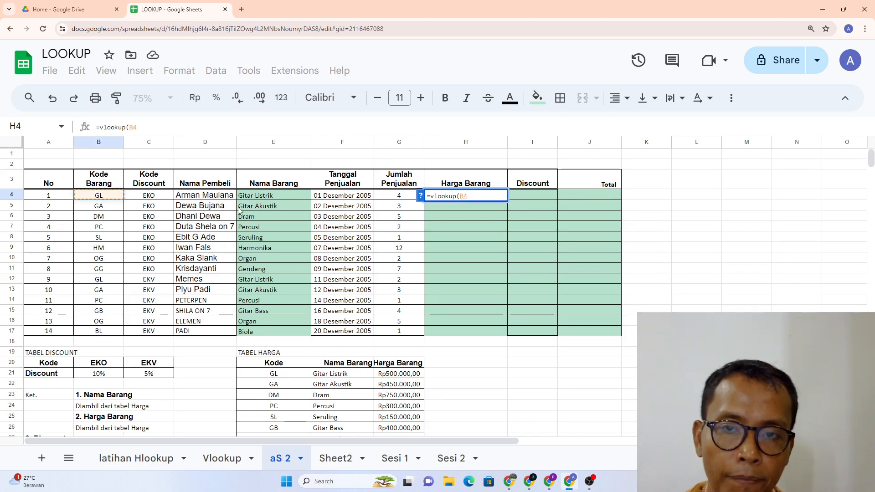
text(;)
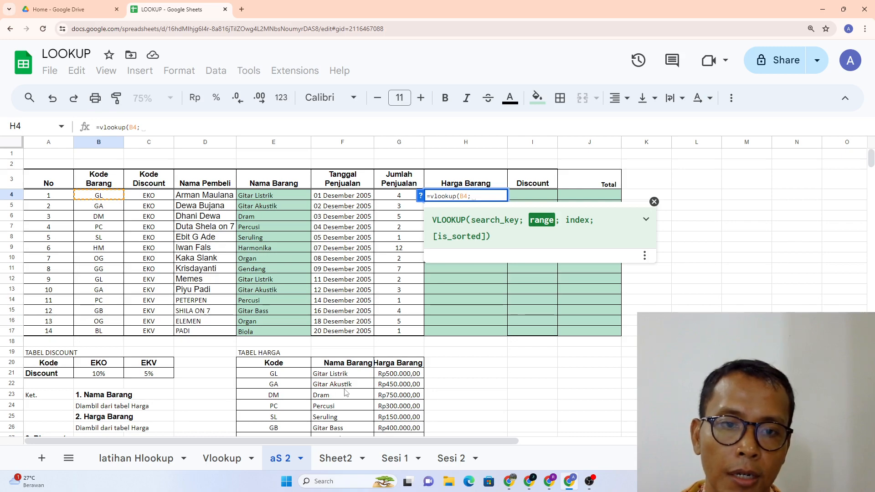
drag(267, 365, 410, 286)
scroll(383, 258, up, 5)
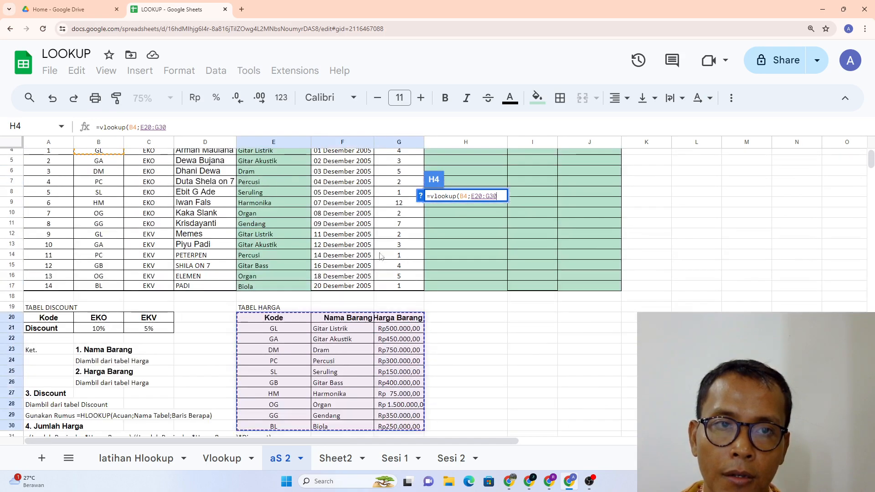
Step: Make the VLOOKUP range in H4 absolute as $E$20:$G$30
click(152, 126)
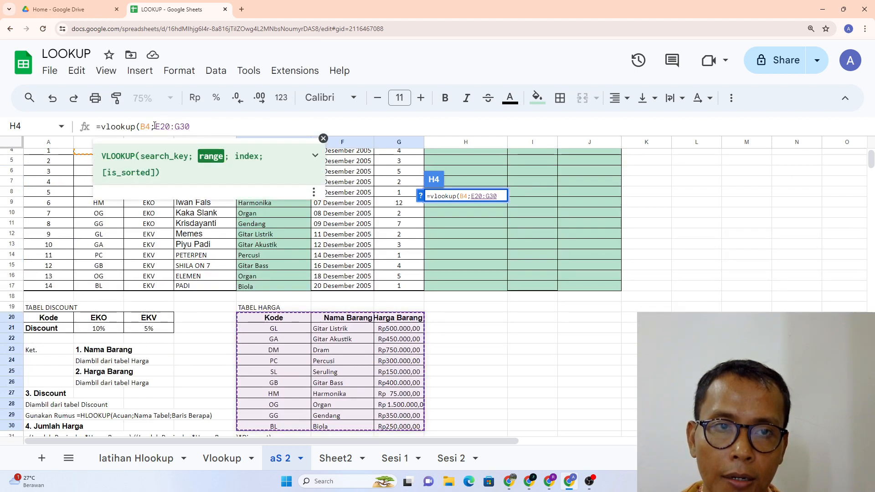
text($E)
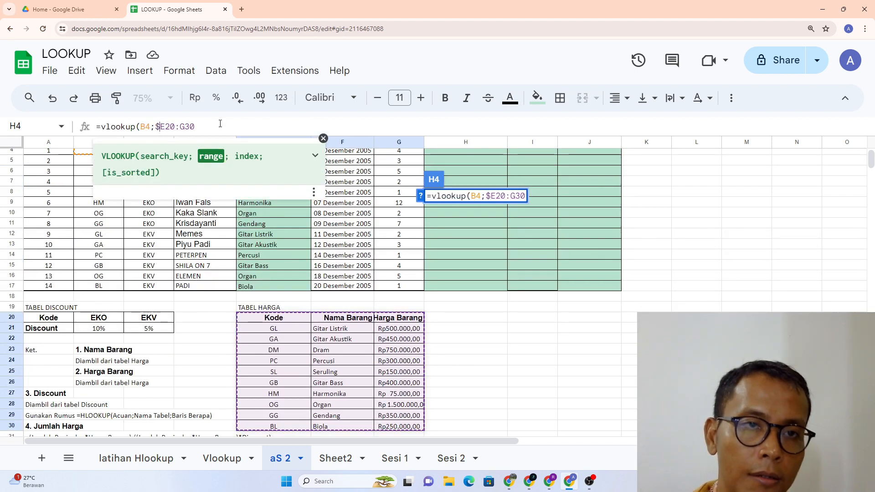
text($)
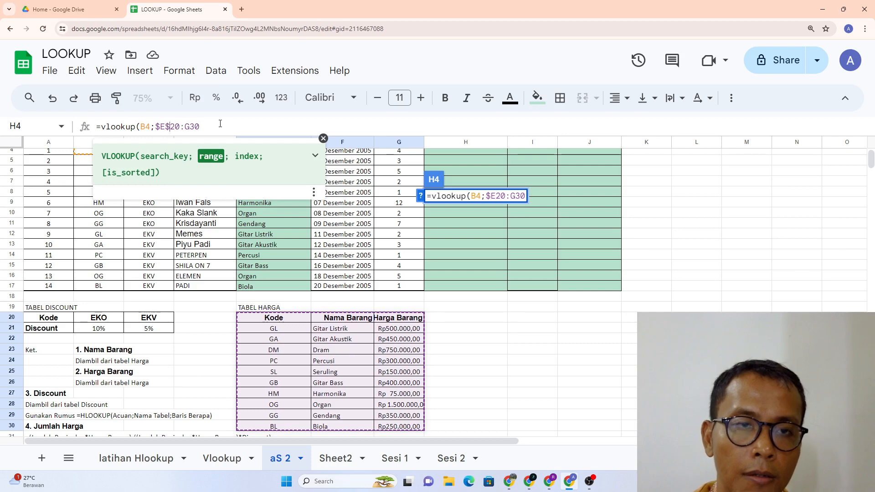
key(Right)
key(Right)
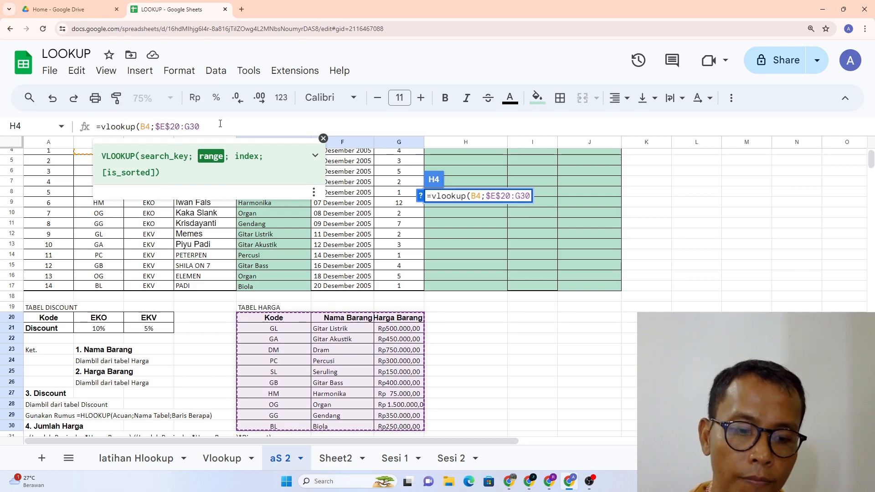
text($)
key(Right)
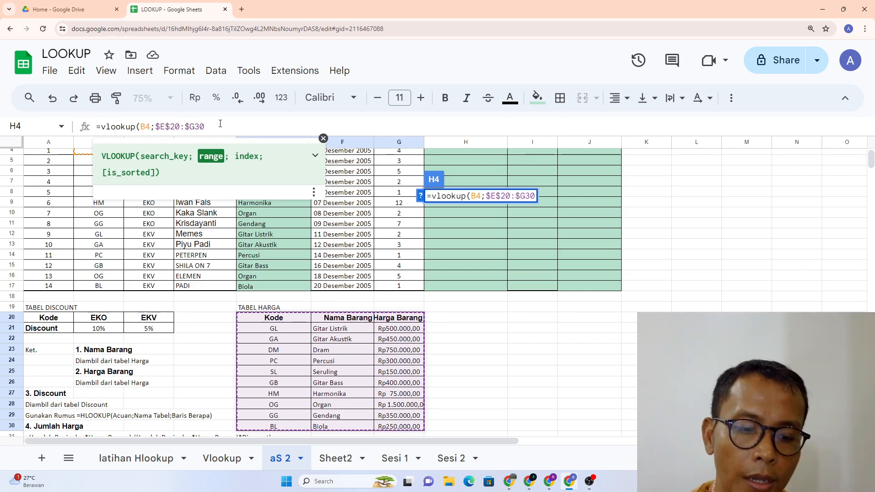
text($)
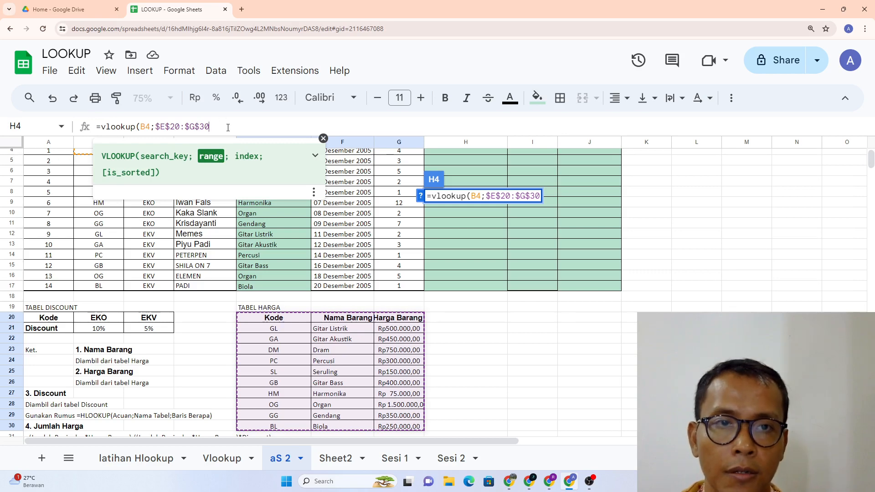
Step: Complete the H4 formula with index 3 and false, and accept the suggested autofill for the rest of the Harga Barang column
scroll(402, 242, up, 1)
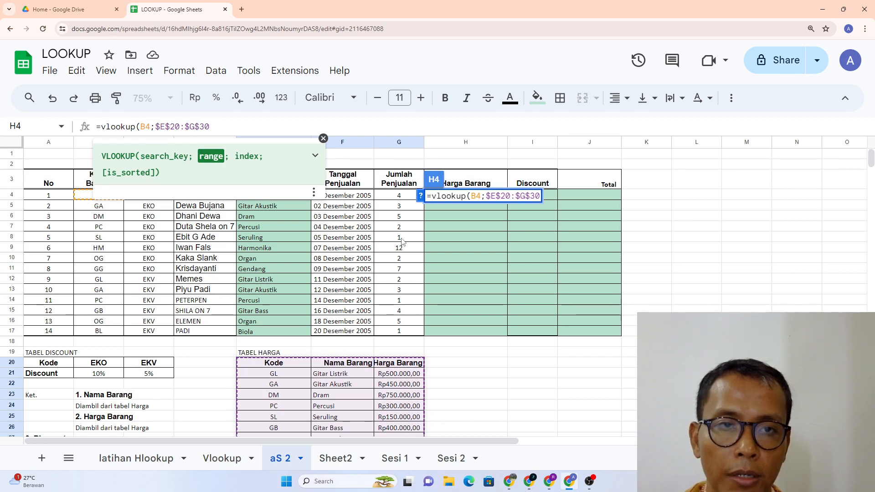
text(;)
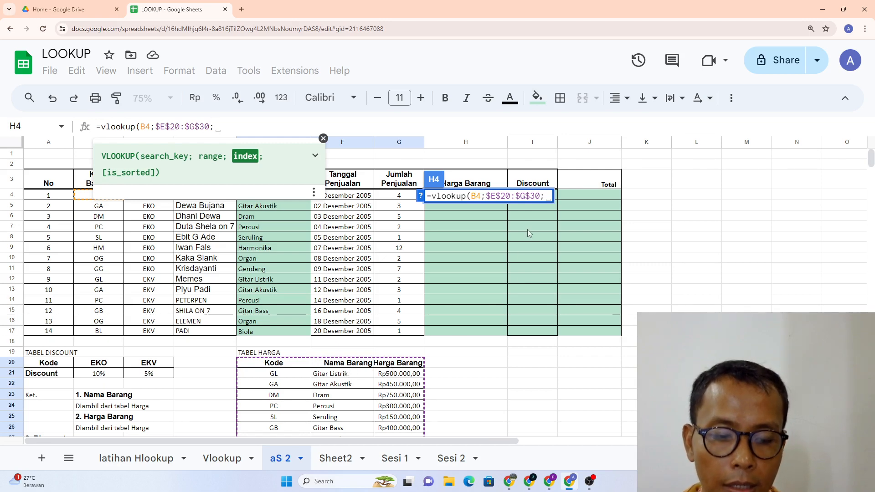
text(3)
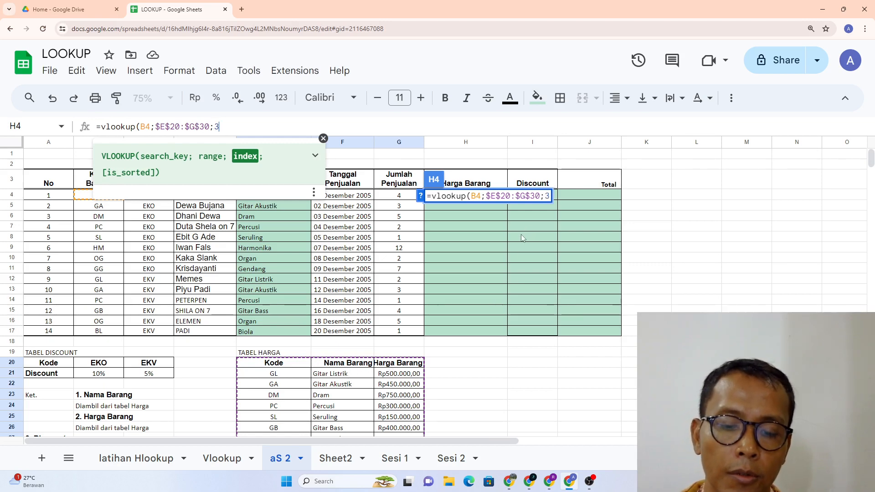
text(;)
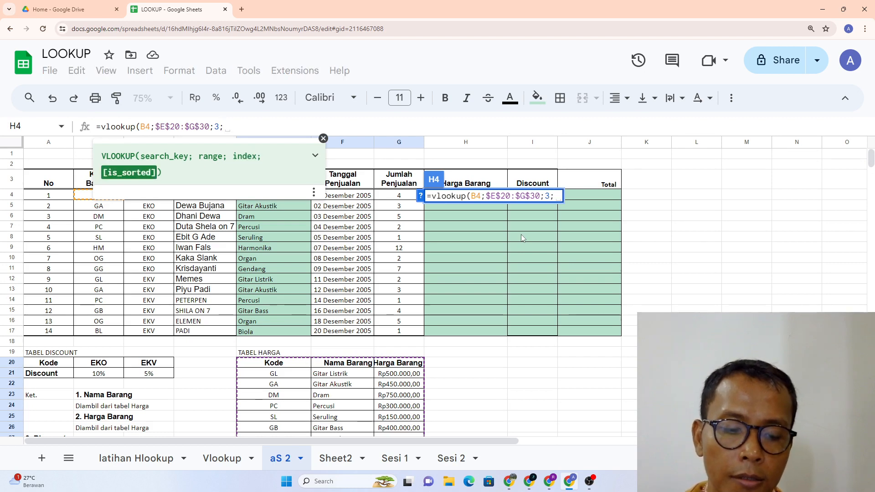
text(false)
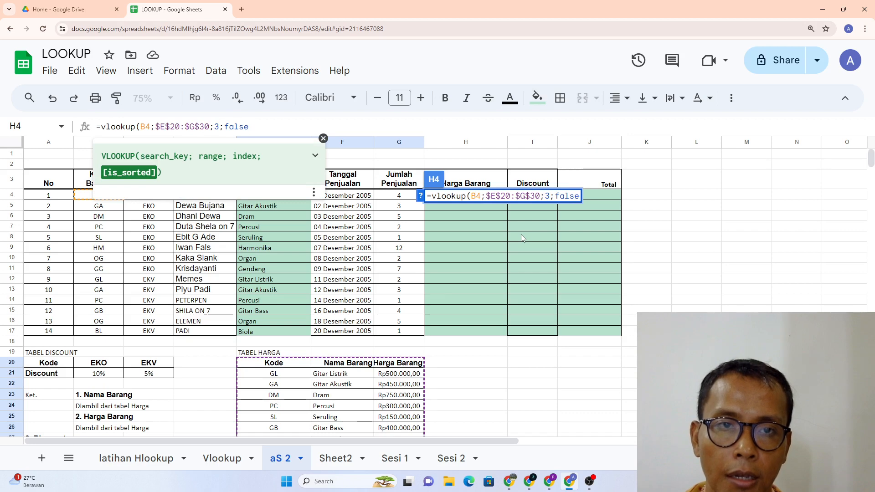
text())
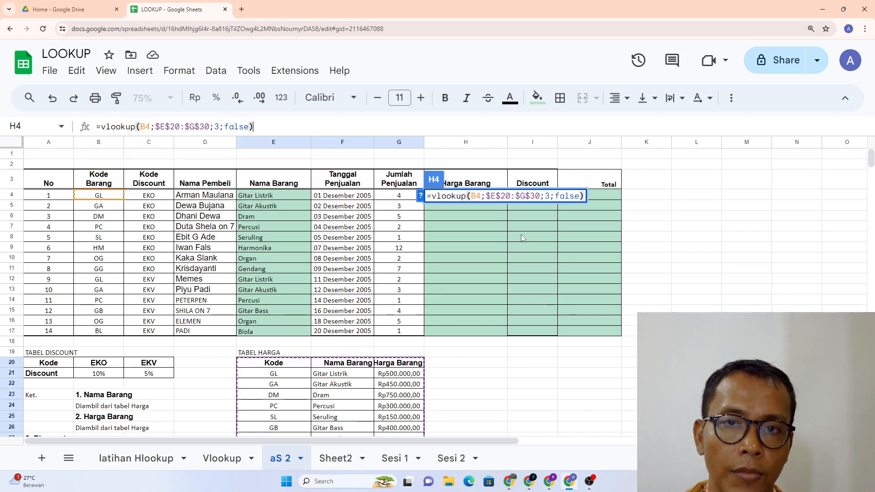
key(Return)
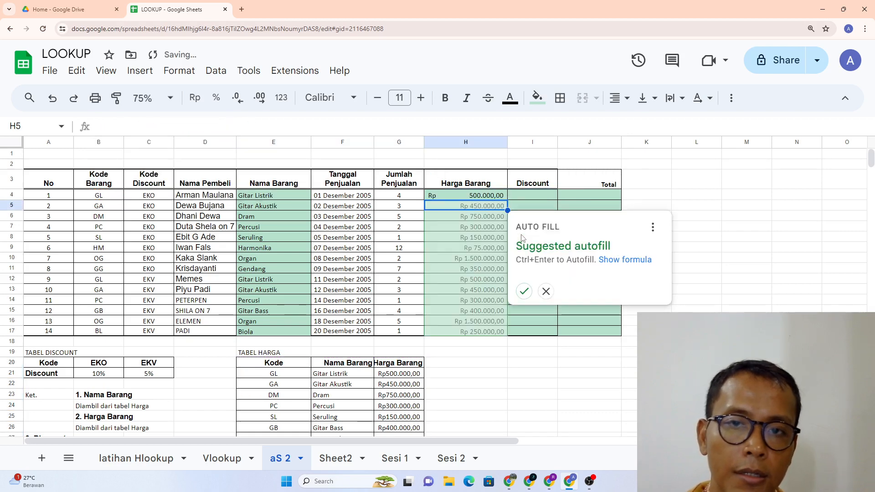
click(525, 291)
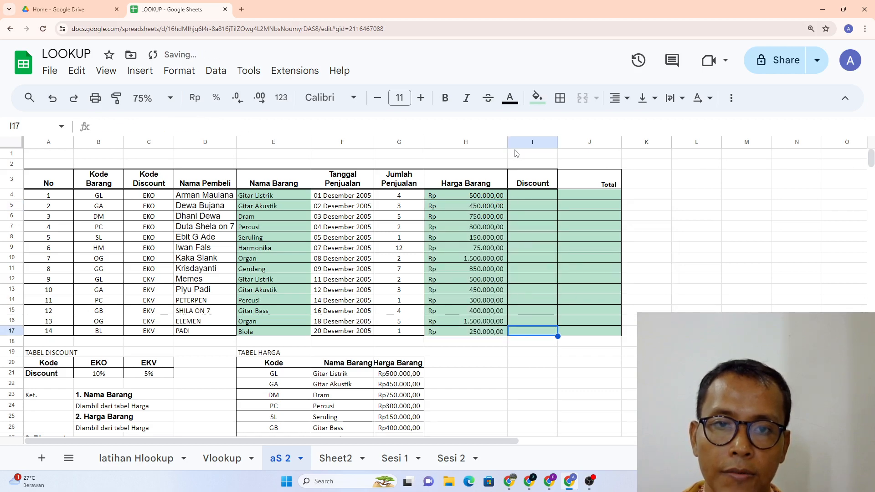
Step: Widen the sales table's Harga Barang column a little more and the Discount column clearly
drag(508, 141, 522, 141)
click(497, 197)
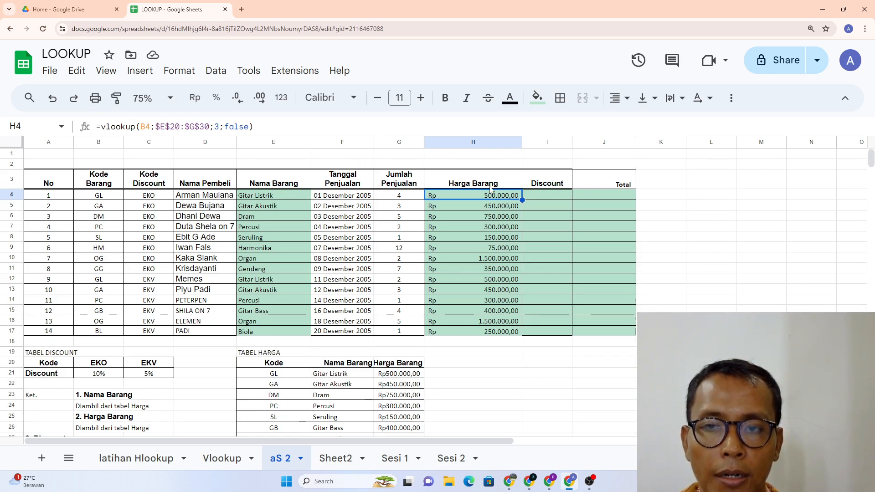
drag(573, 142, 610, 143)
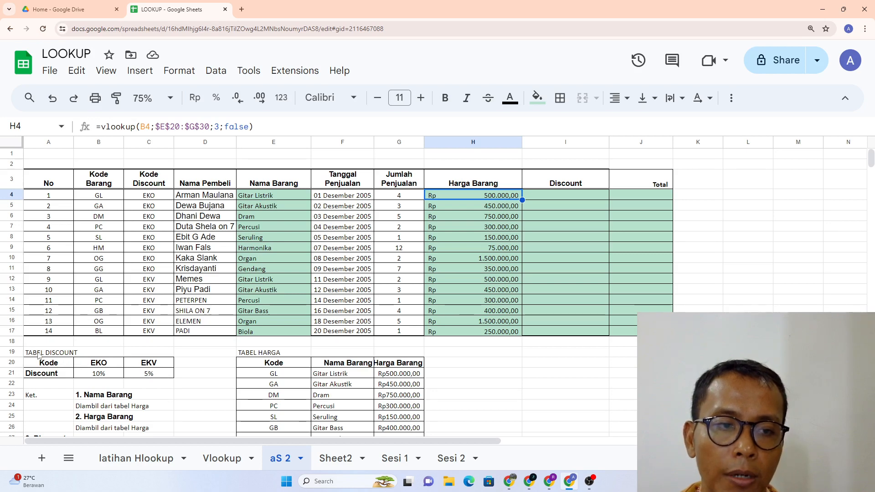
Step: Examine TABEL DISCOUNT in A19:C21, with its codes laid out across the row and the discount rates beneath them
drag(42, 355, 175, 380)
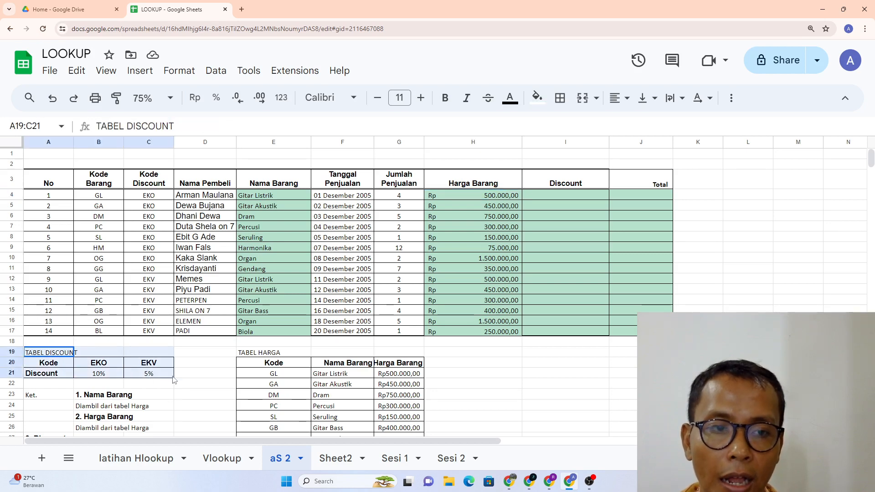
click(173, 379)
click(42, 356)
drag(41, 357, 305, 378)
key(ctrl+c)
key(Escape)
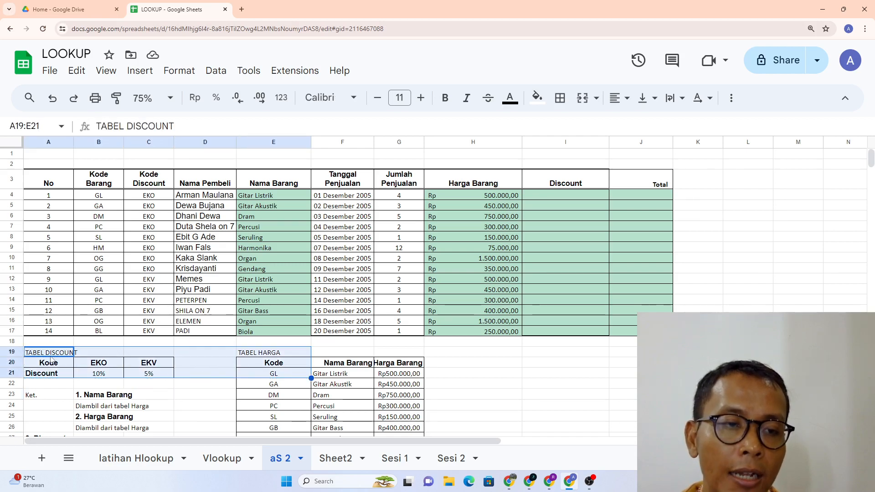
click(52, 393)
drag(45, 367, 241, 374)
click(222, 385)
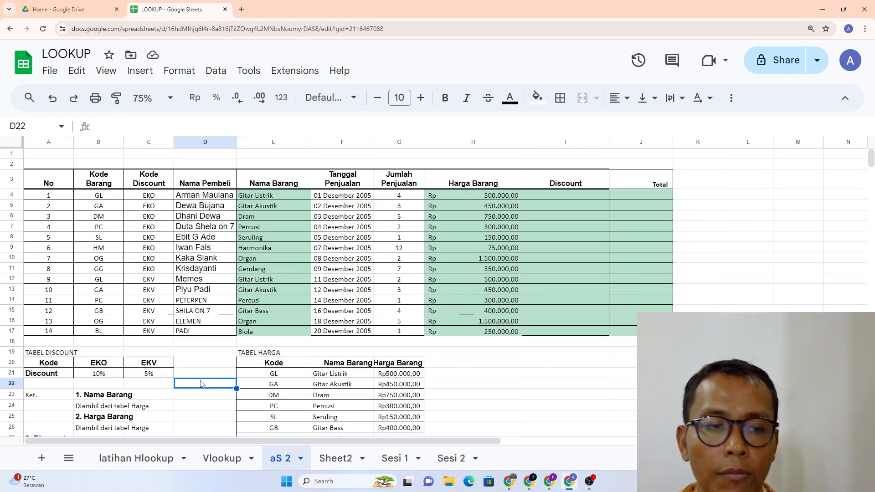
Step: Start an HLOOKUP formula in I4 with C4 as the search key and A20:C22 as the range
click(547, 198)
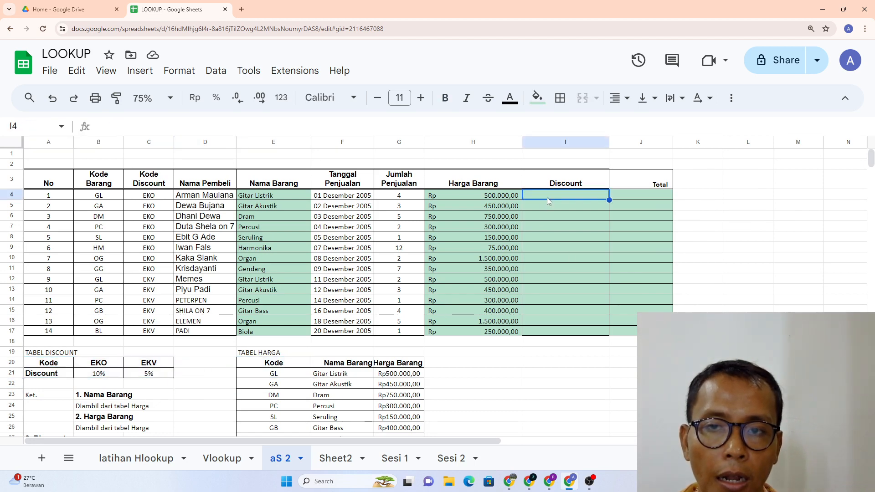
double_click(547, 198)
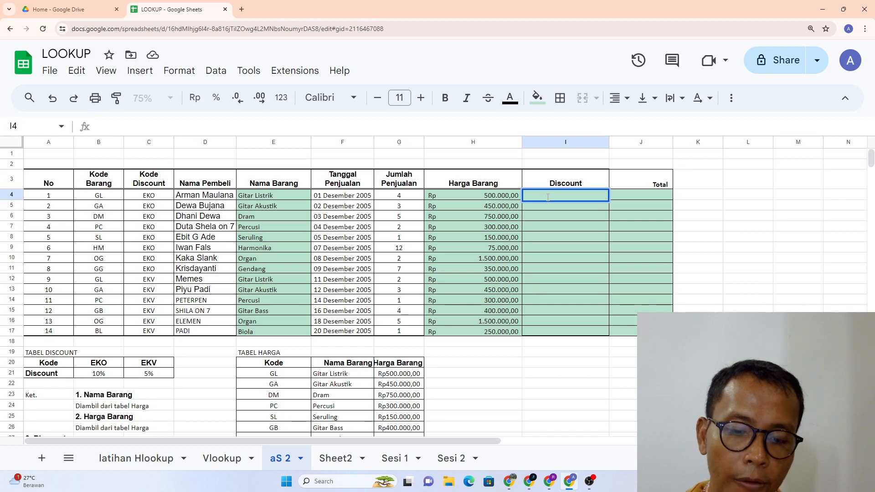
text(=)
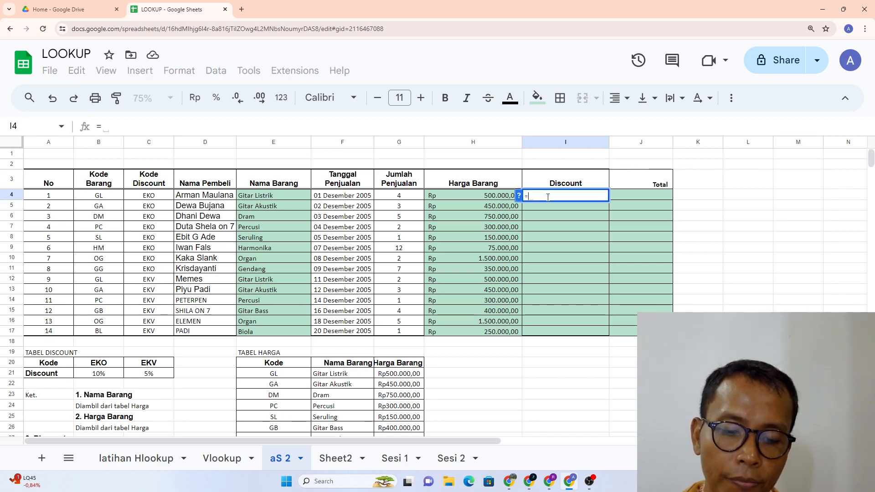
text(hl)
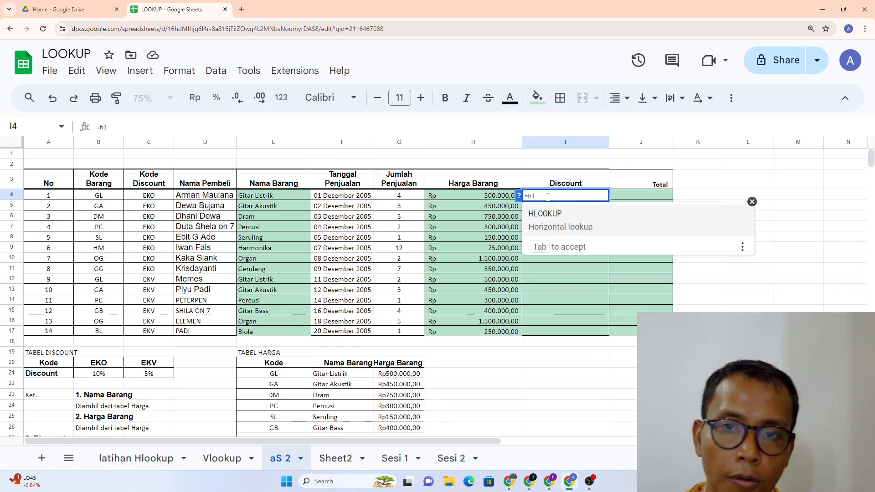
click(547, 217)
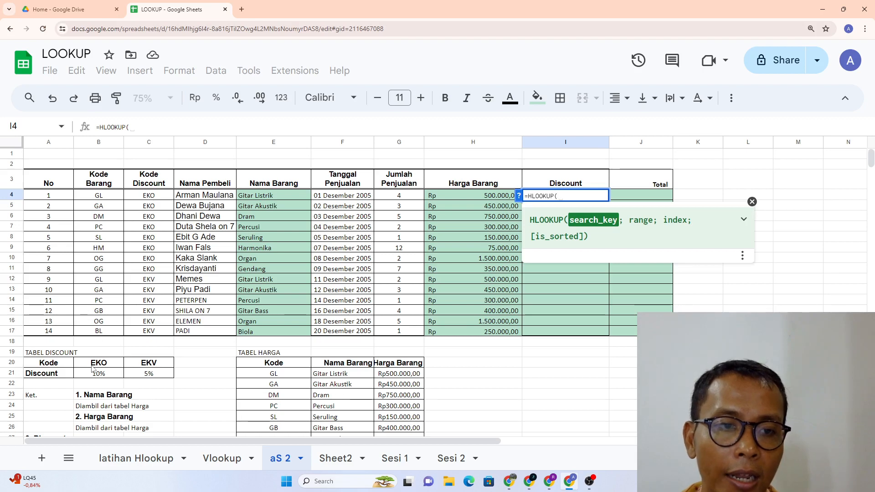
click(152, 198)
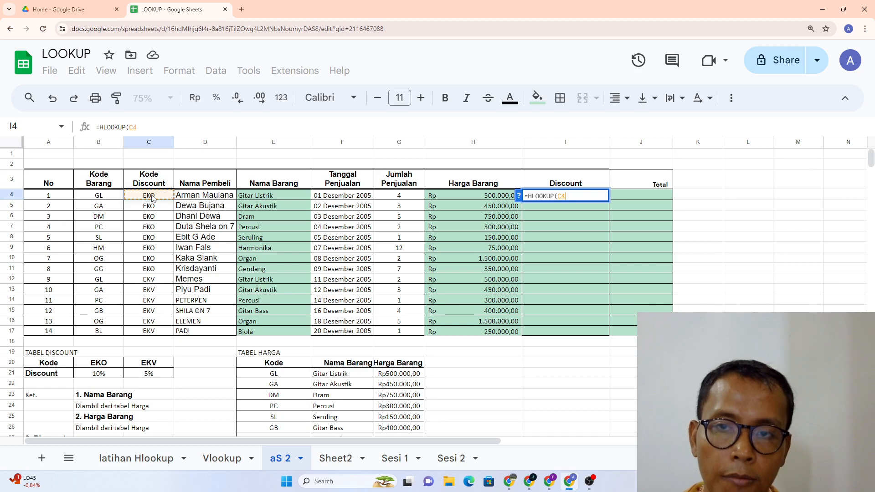
text(;)
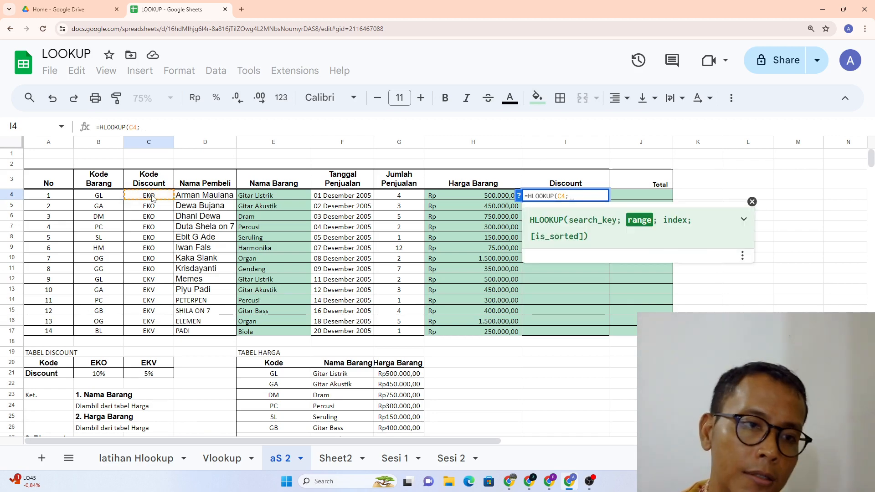
drag(38, 368, 142, 384)
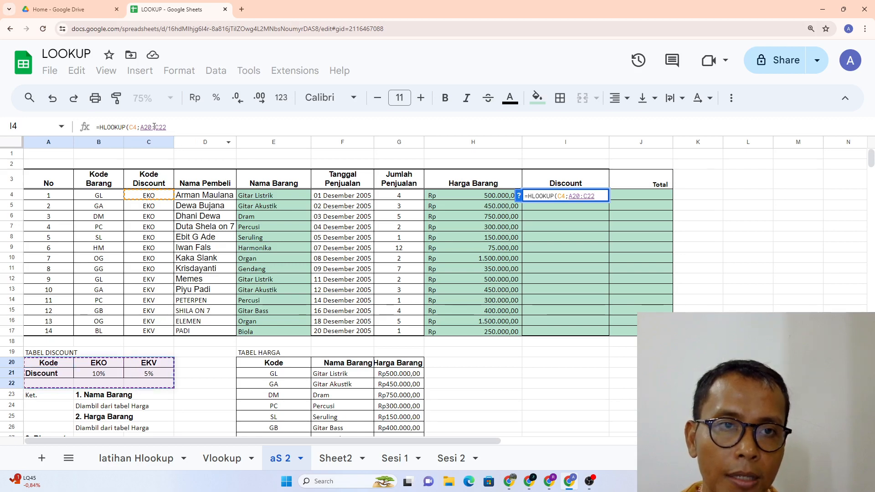
Step: Make the HLOOKUP range in I4 absolute as $A$20:$C$22
click(140, 127)
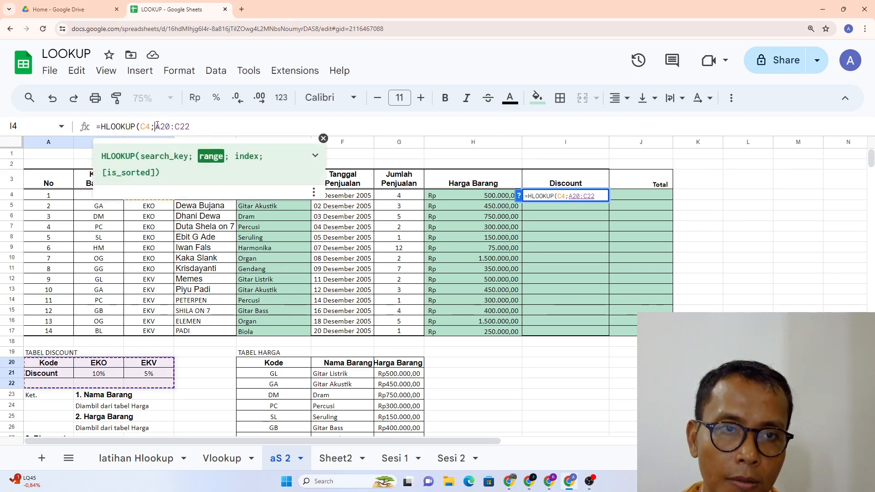
click(156, 127)
text($A)
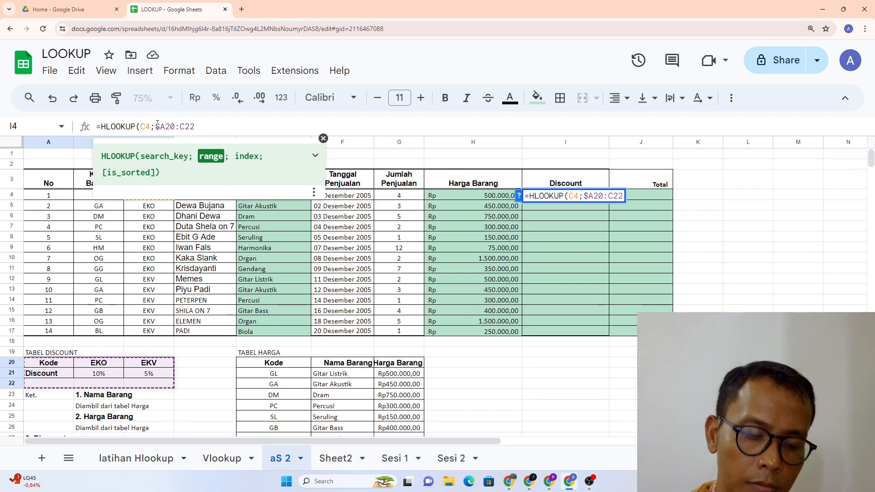
text($)
key(Right)
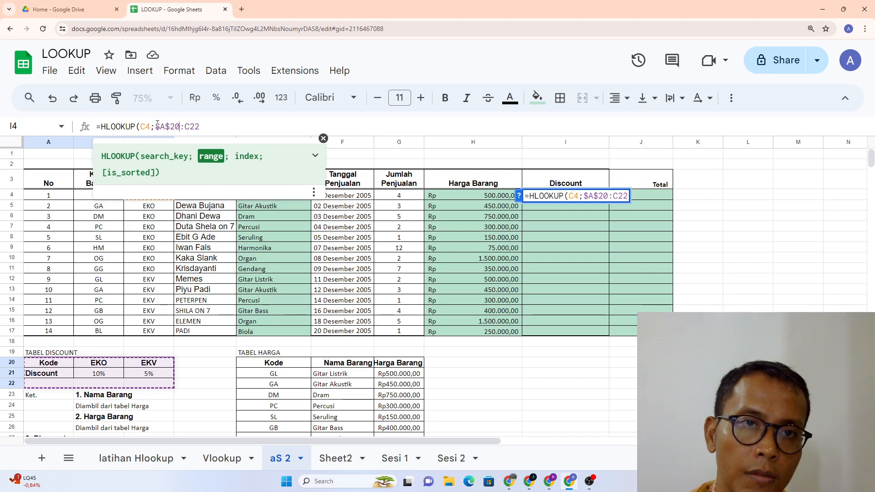
text($C)
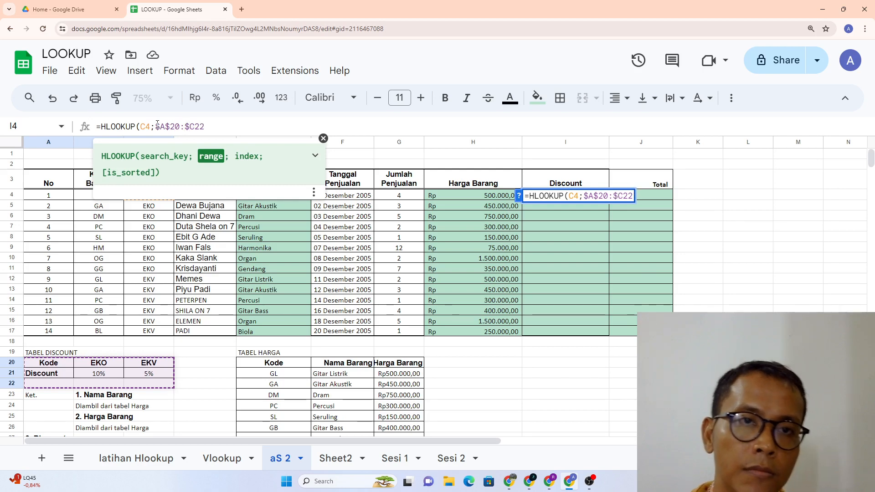
text($22)
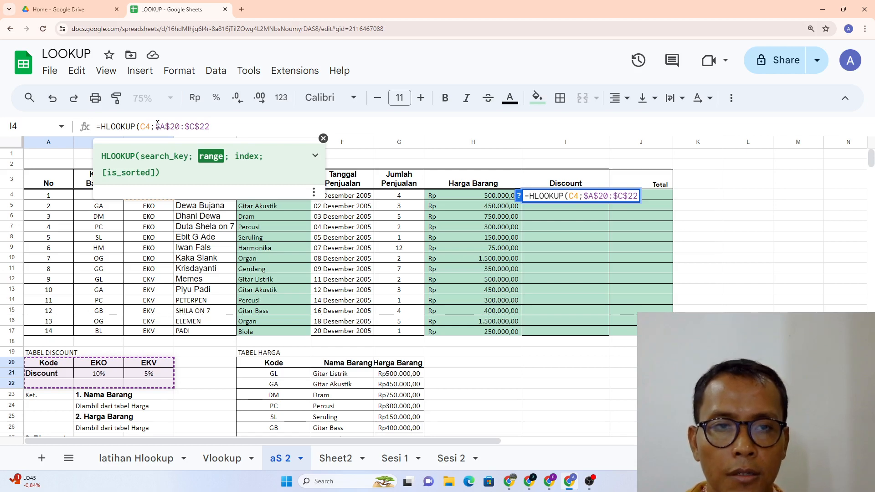
Step: Complete the I4 formula with index 2 and false, and accept the suggested autofill for the rest of the Discount column
text(;)
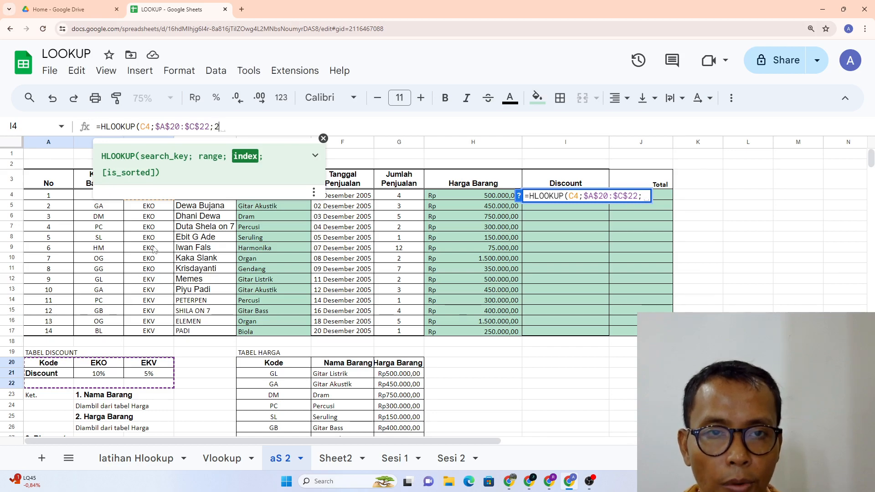
text(2)
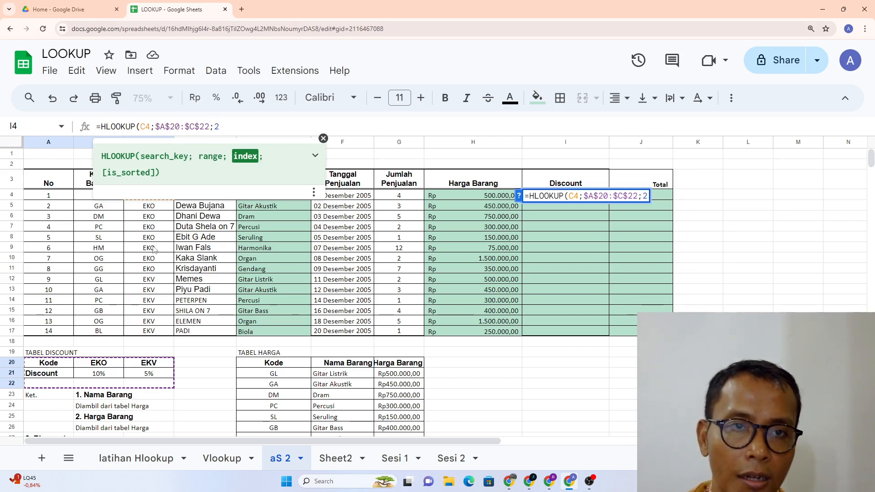
text(;)
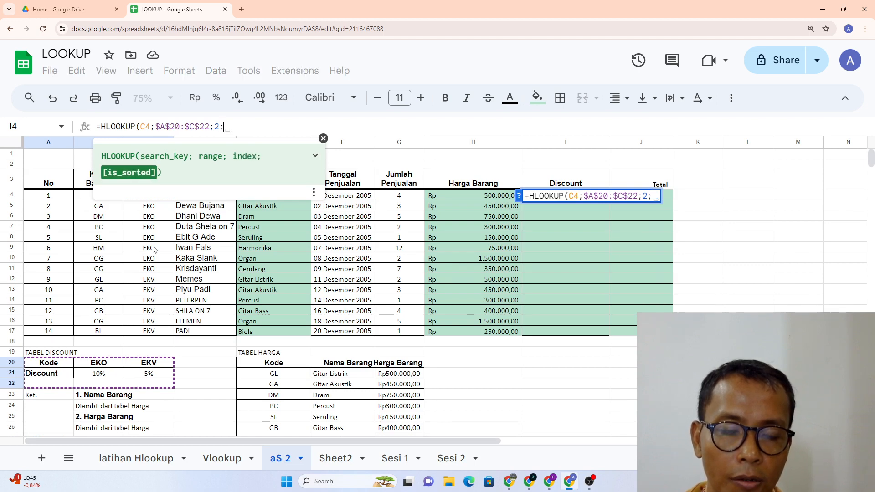
text(false)
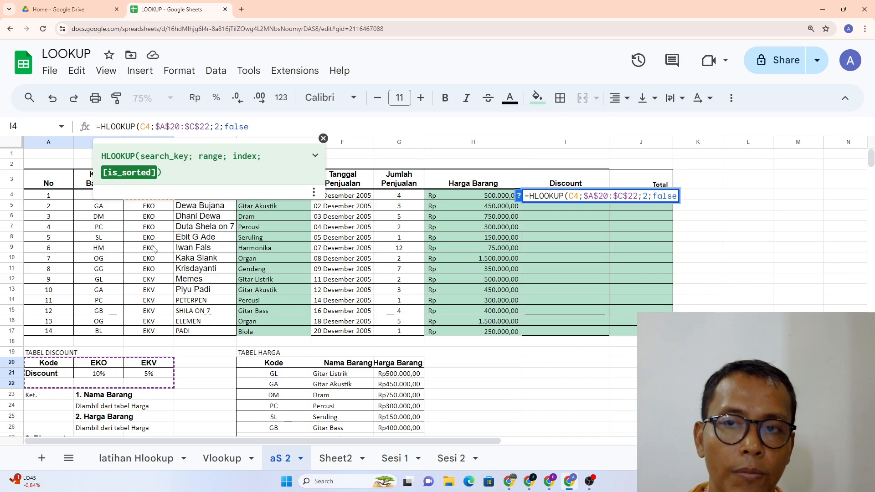
text())
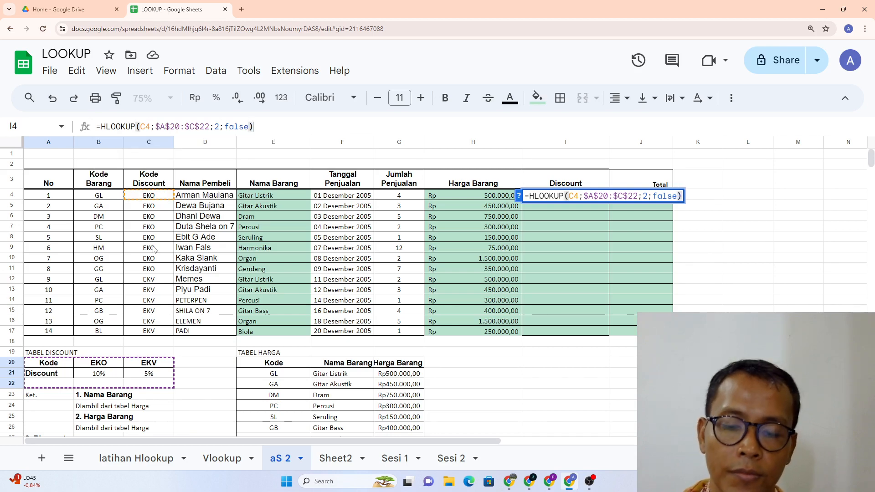
key(Return)
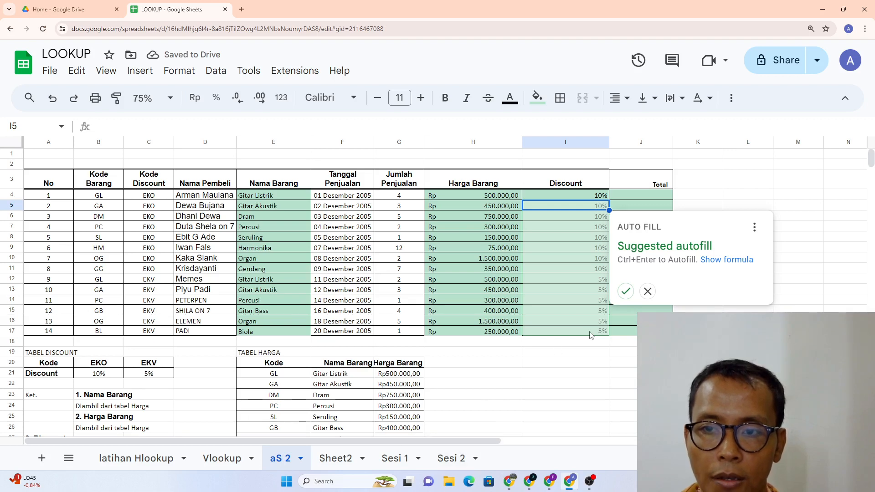
click(626, 291)
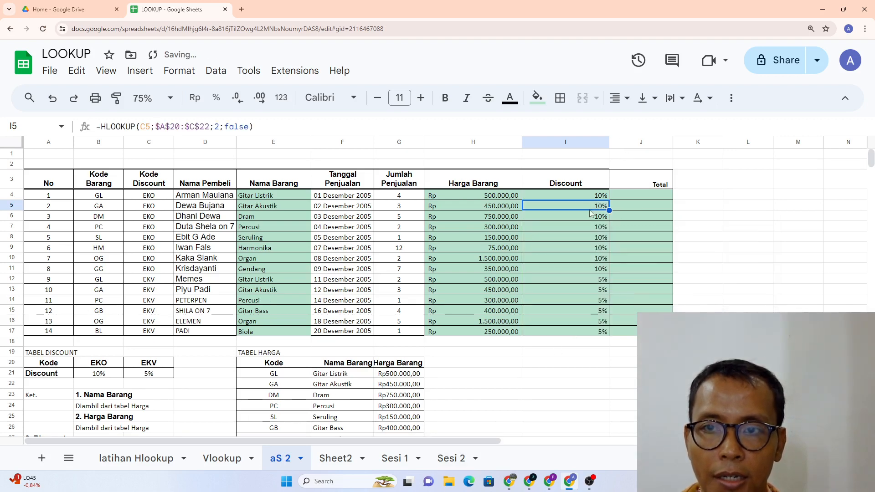
Step: Examine the HLOOKUP formula in I4 and the cells it refers to, alongside the empty Total column
click(593, 196)
double_click(593, 196)
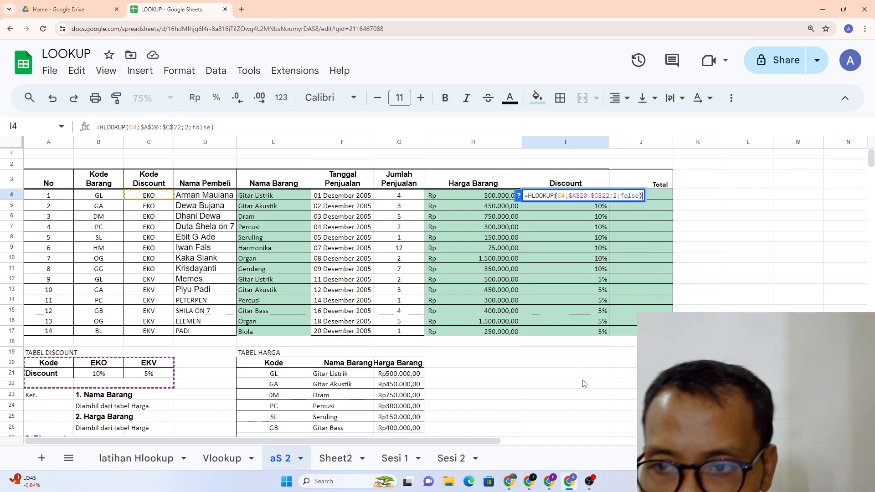
click(596, 384)
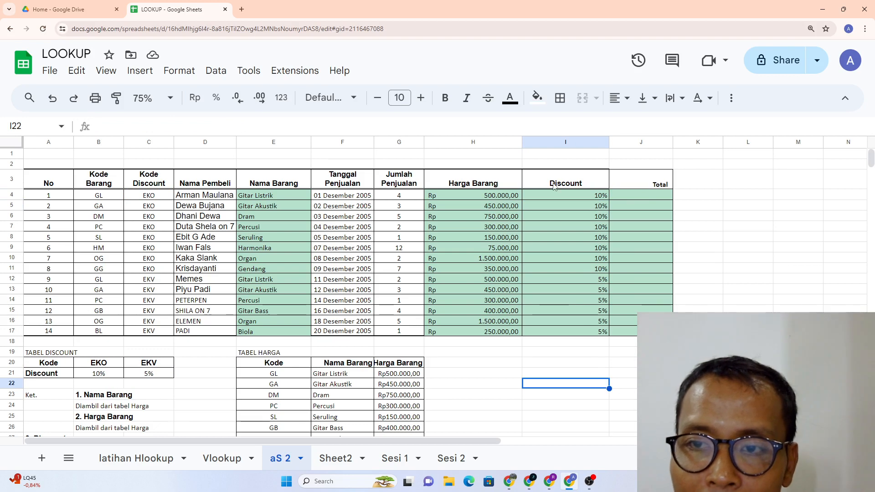
click(566, 195)
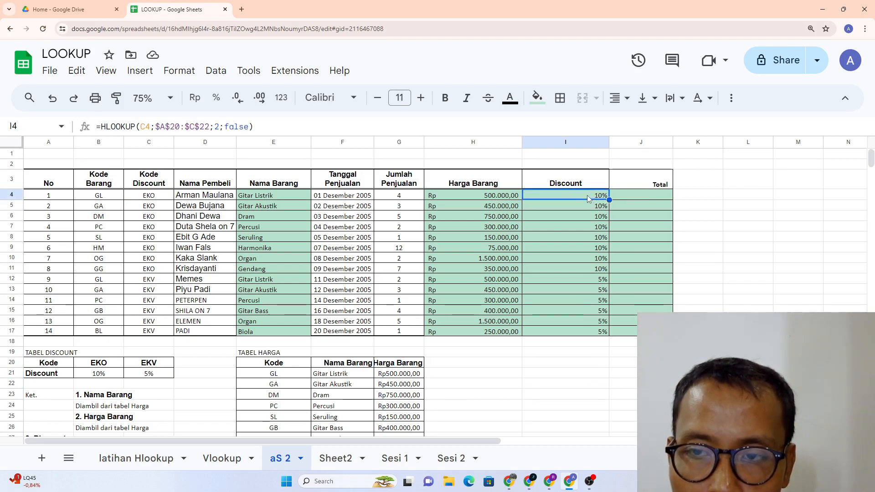
double_click(587, 195)
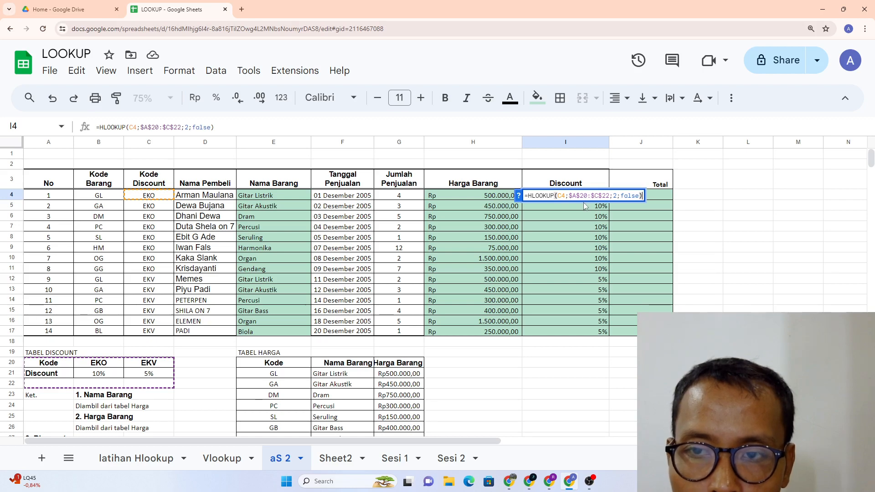
click(637, 227)
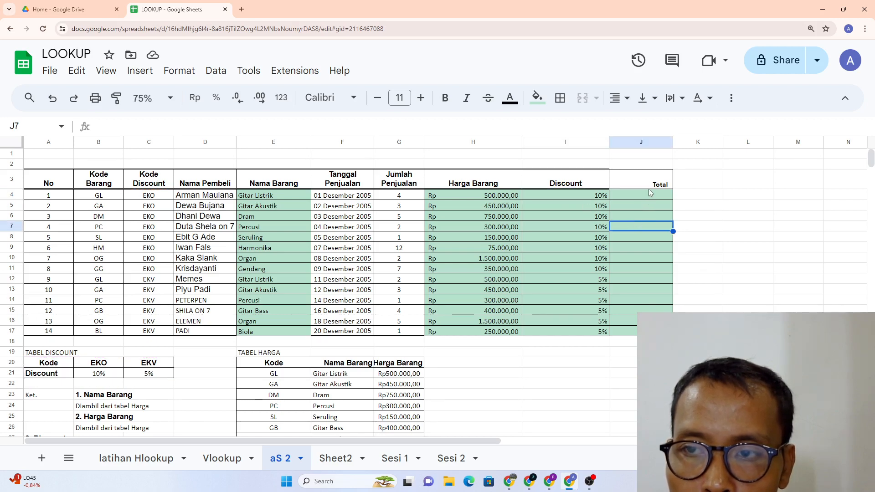
click(655, 142)
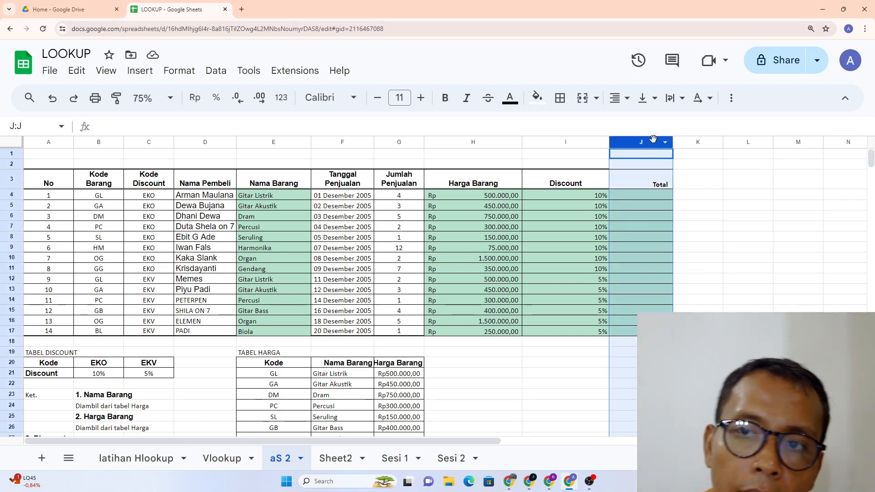
double_click(588, 194)
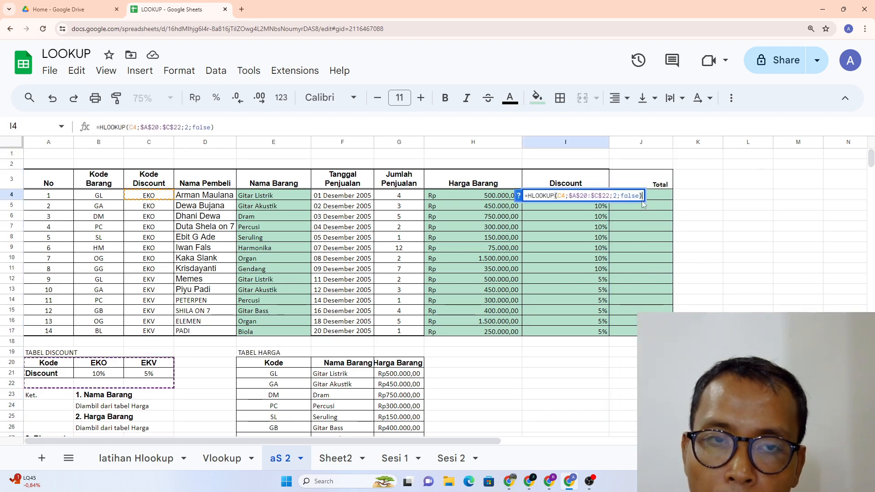
click(627, 354)
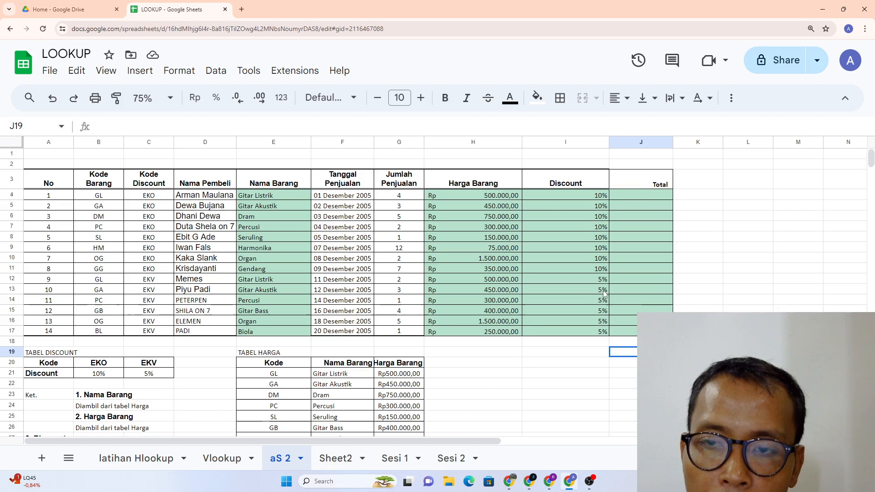
double_click(574, 193)
key(Escape)
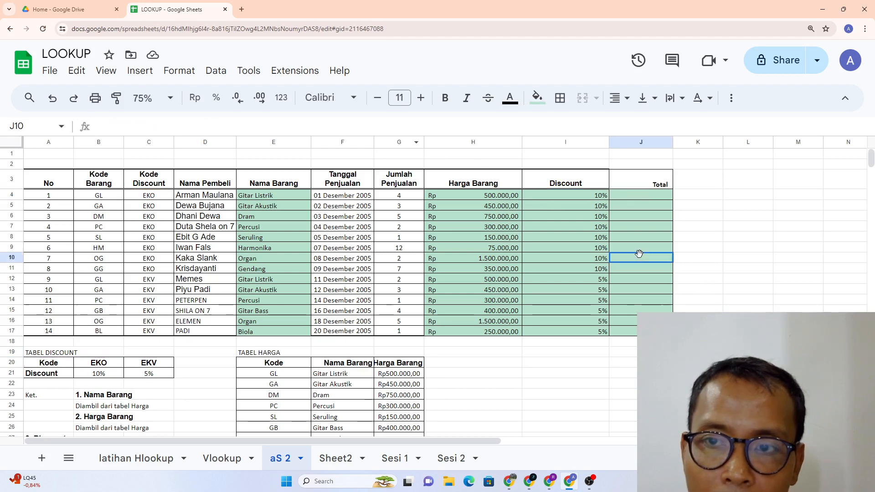
Step: Extend the HLOOKUP formula in I4 with *G4*H4 to multiply the discount by the quantity and the item price
click(313, 126)
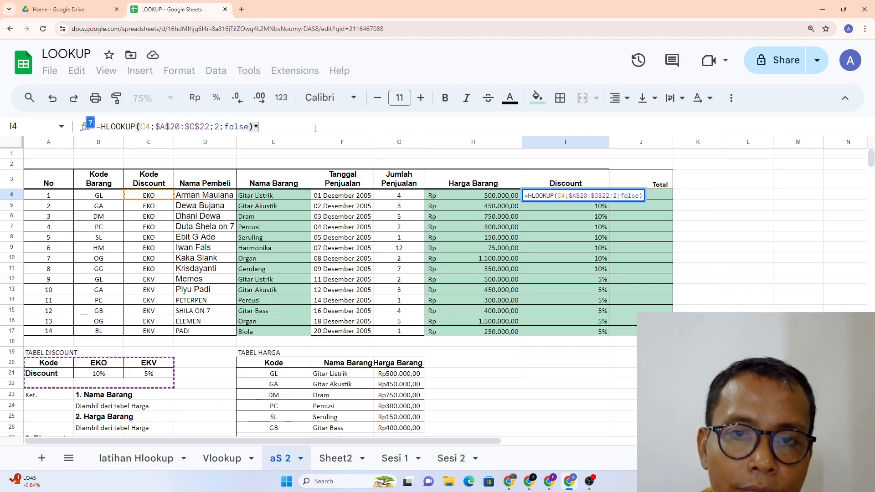
text(*)
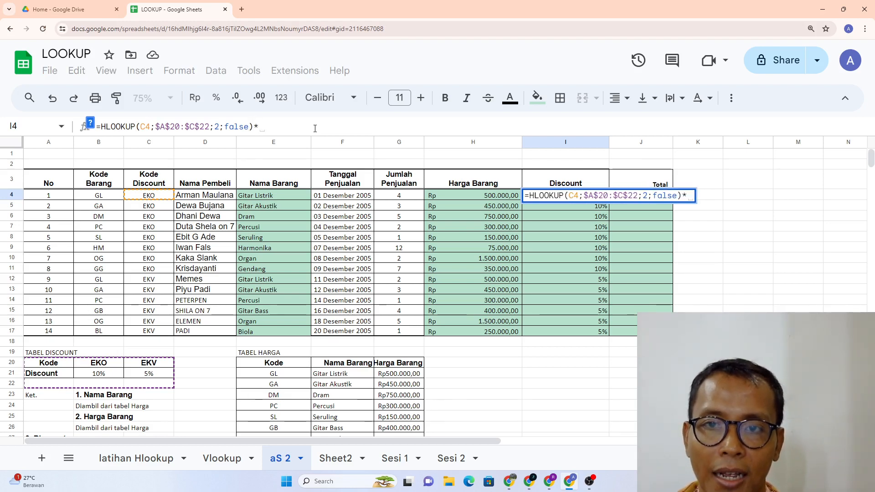
click(405, 200)
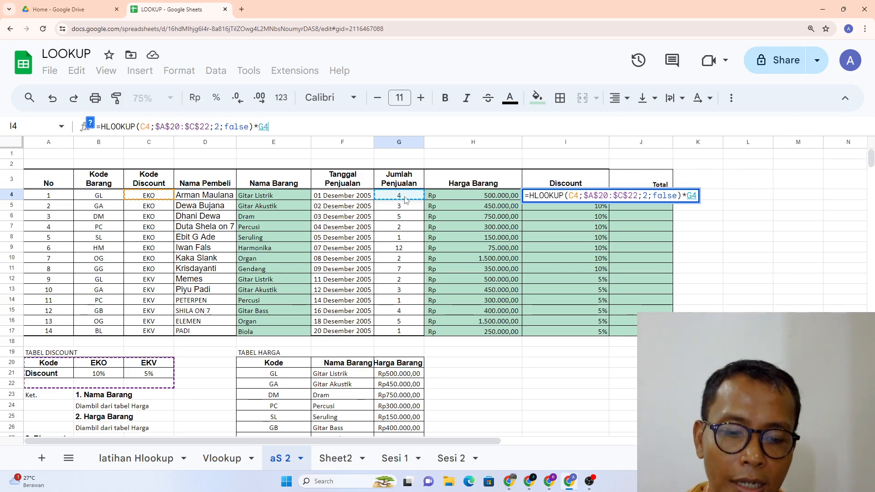
text(*)
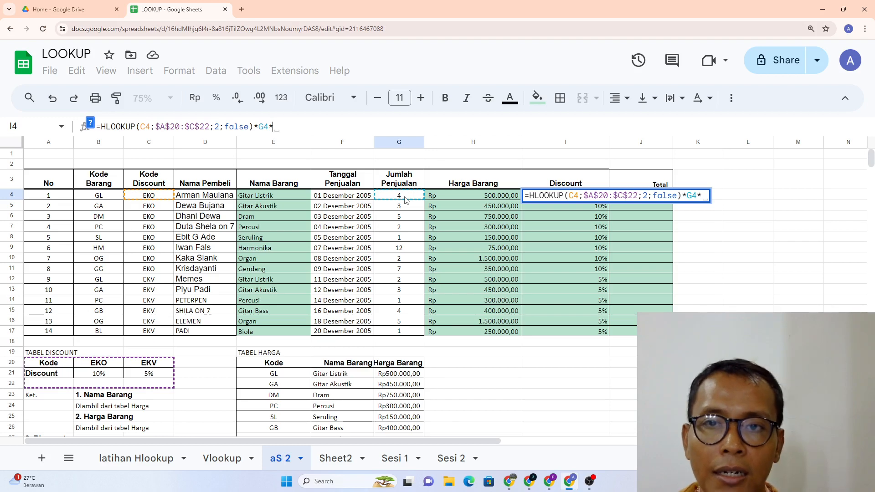
click(471, 196)
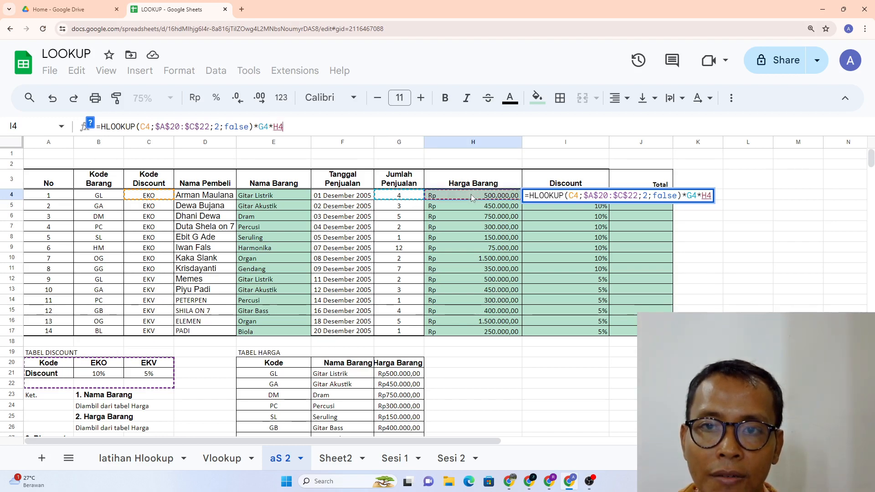
Step: Remove the *G4*H4 multiplication from the end of the I4 formula
key(BackSpace)
key(BackSpace)
key(BackSpace)
key(BackSpace)
key(BackSpace)
key(BackSpace)
key(BackSpace)
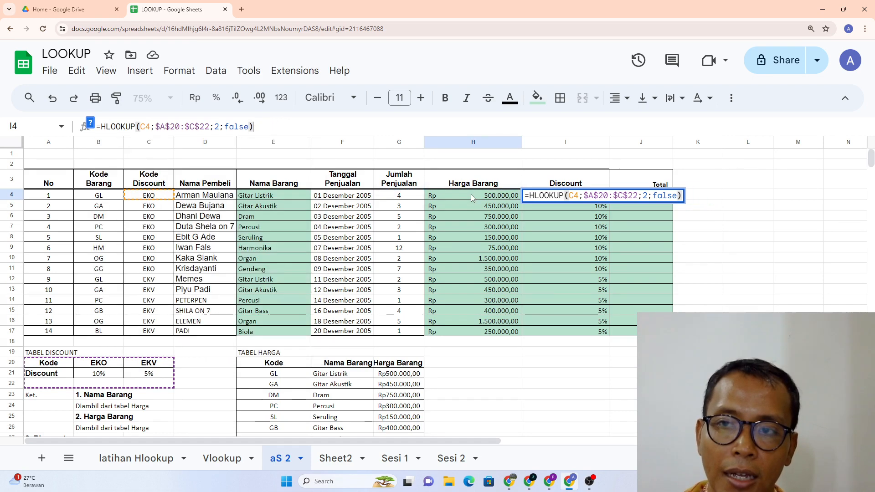
Step: Confirm the I4 formula as =HLOOKUP(C4;$A$20:$C$22;2;false) and recheck it against the empty Total column
text())
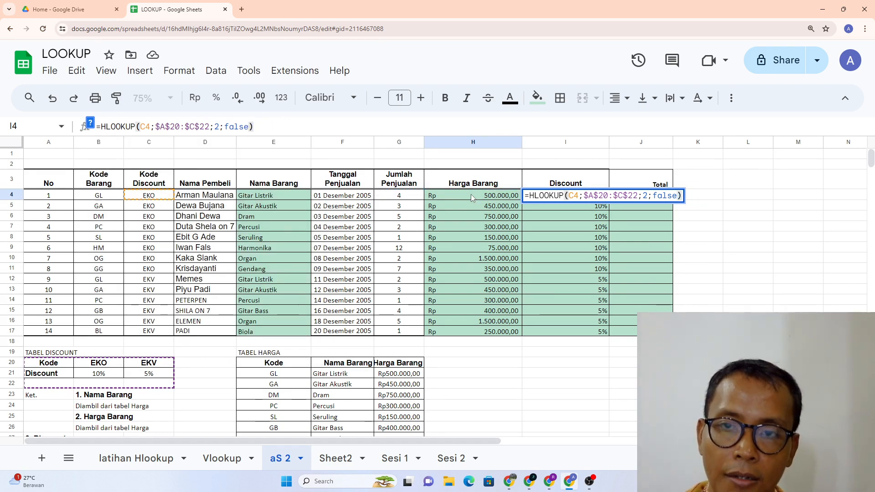
key(Return)
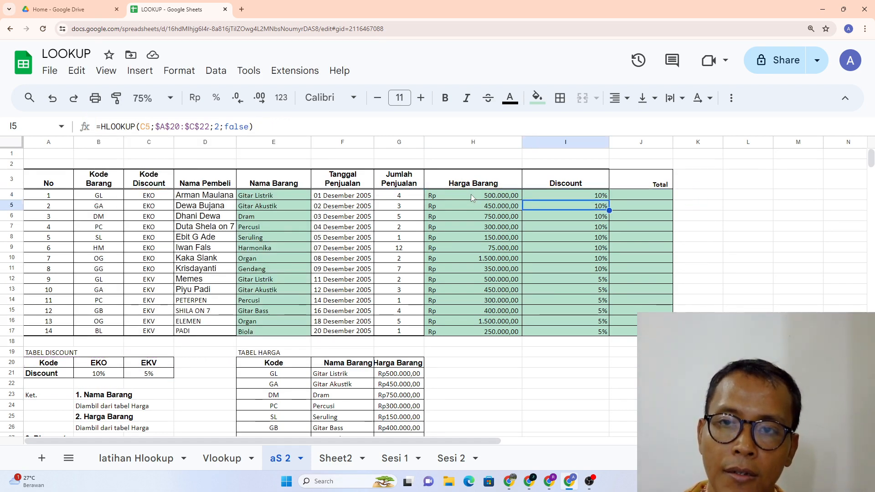
double_click(593, 196)
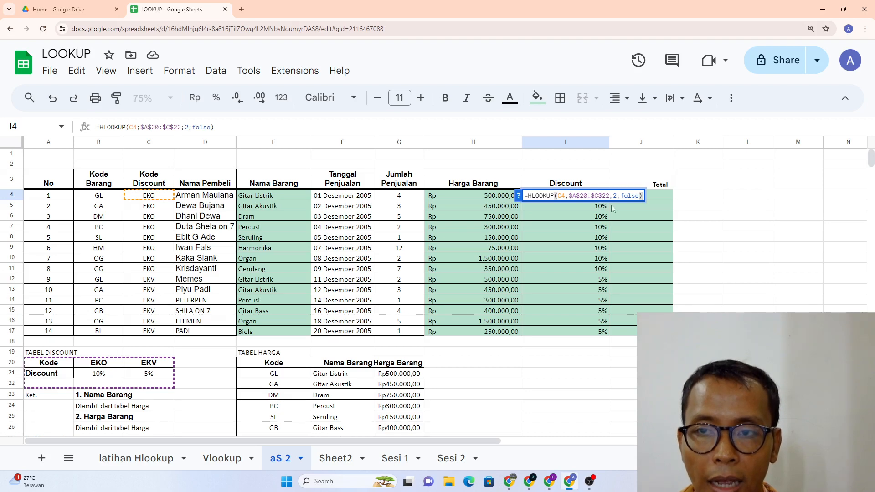
click(652, 142)
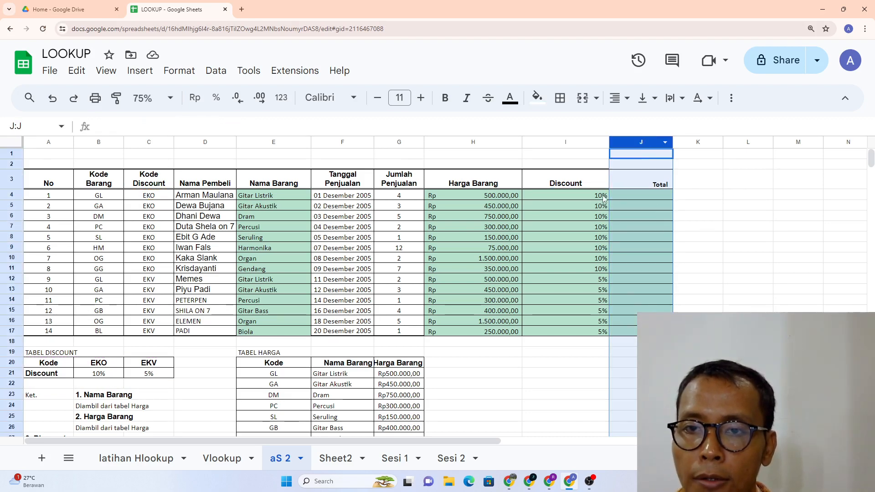
Step: Multiply the I4 discount lookup by the quantity and item price, making it =HLOOKUP(C4;$A$20:$C$22;2;false)*G4*H4
double_click(585, 195)
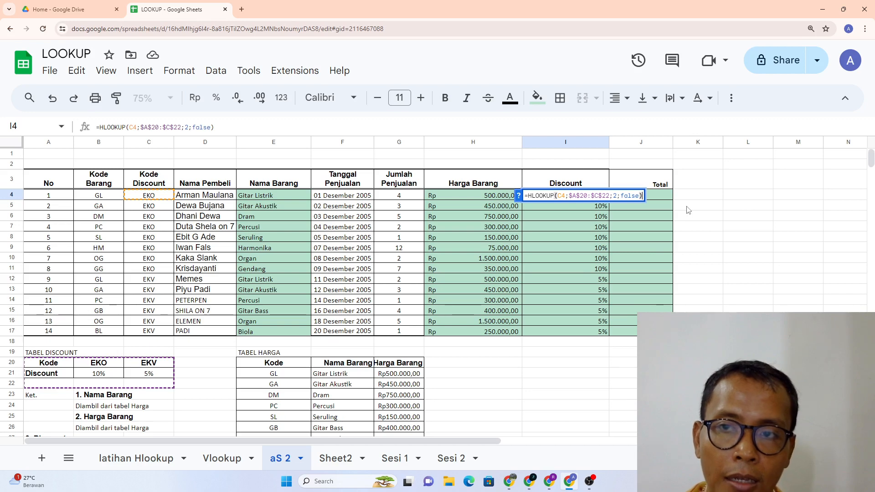
text(*)
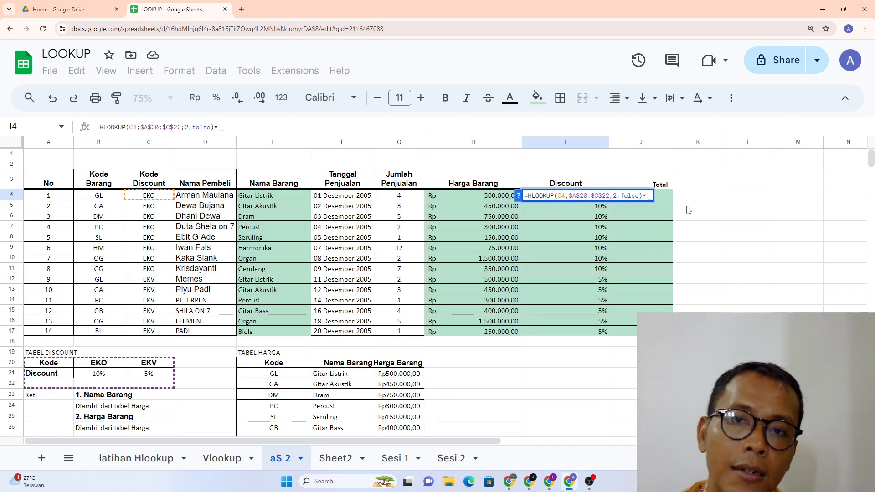
click(399, 199)
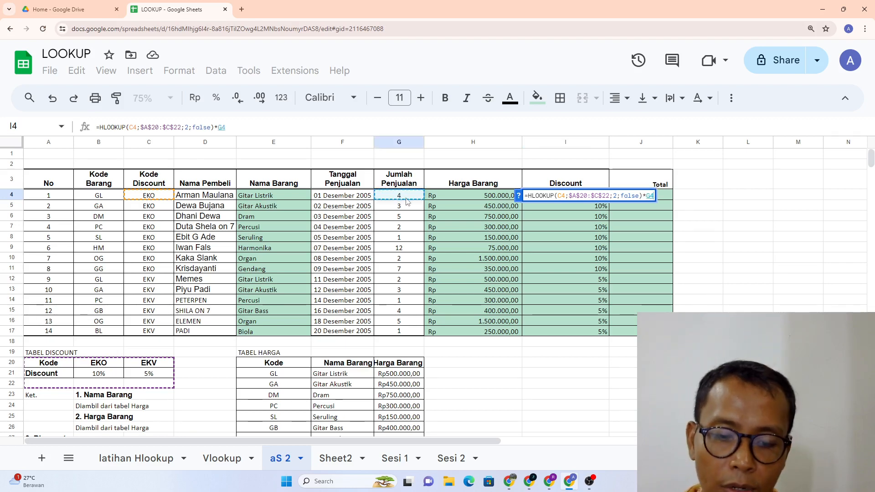
text(*)
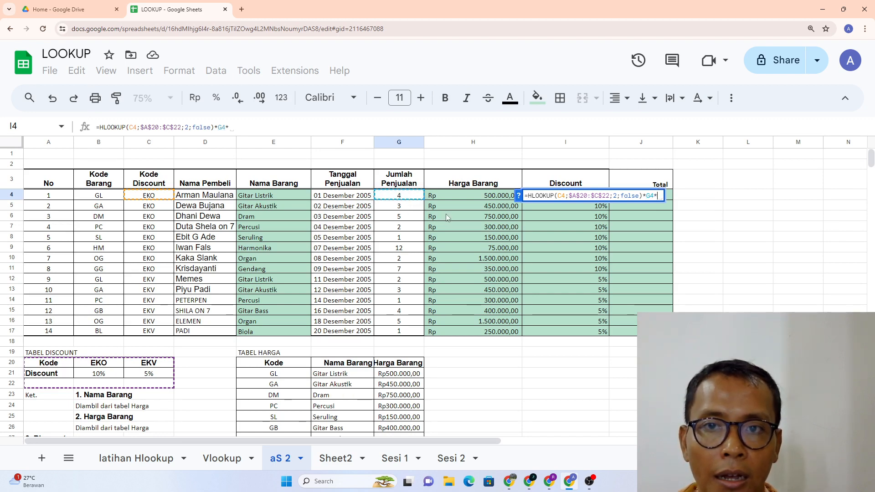
click(478, 198)
text(*)
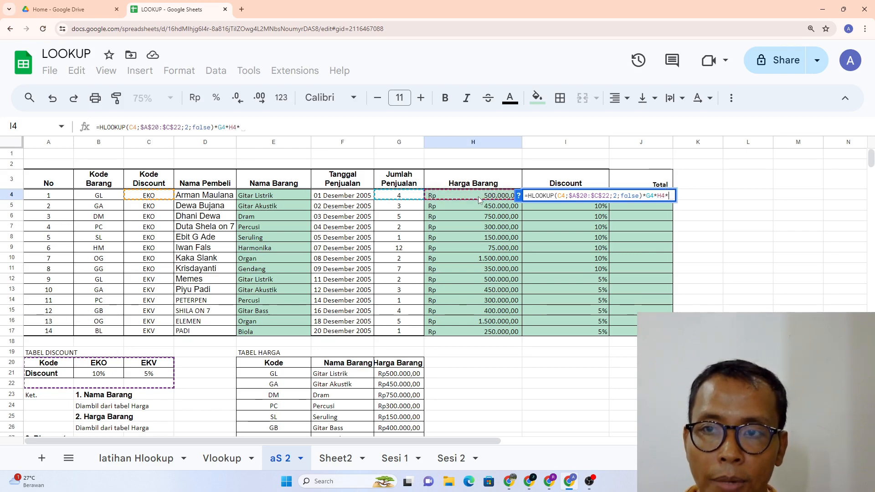
key(BackSpace)
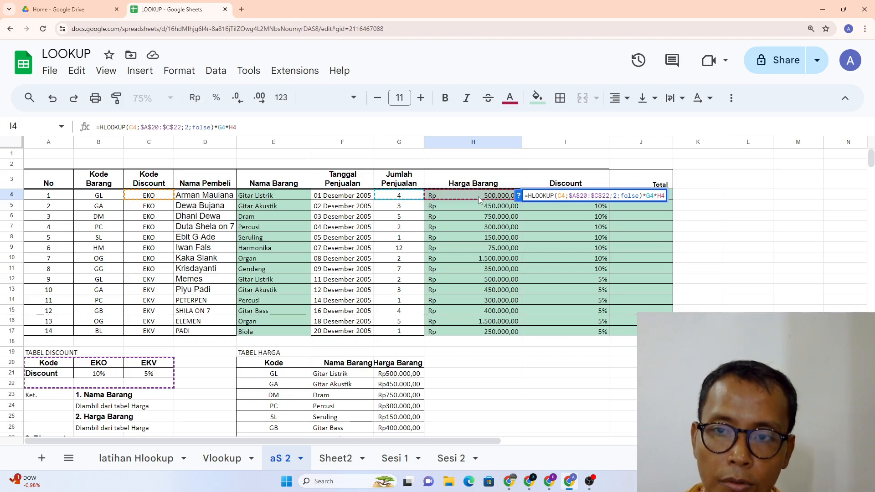
key(Return)
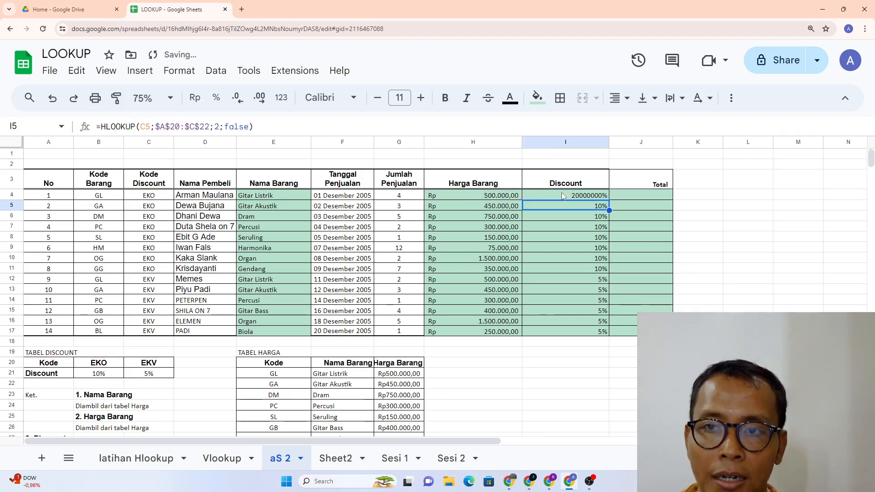
Step: Copy the extended discount formula from I4 down through I17
click(563, 195)
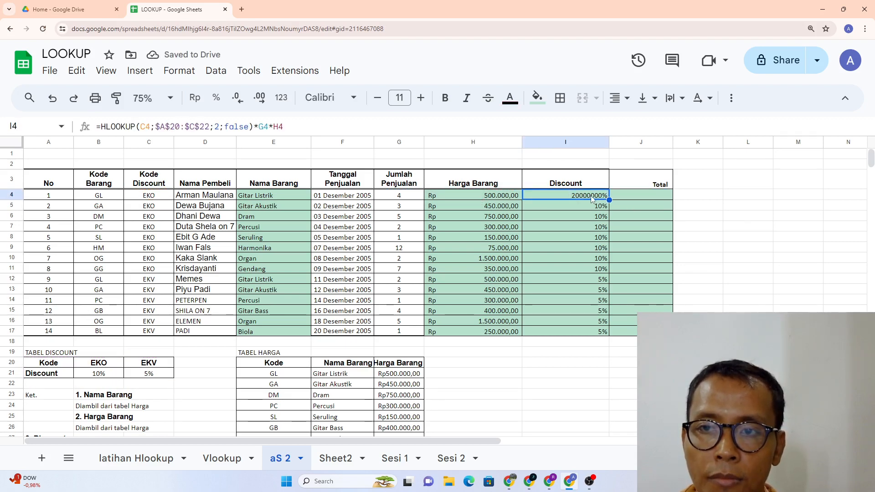
drag(609, 200, 589, 328)
click(623, 258)
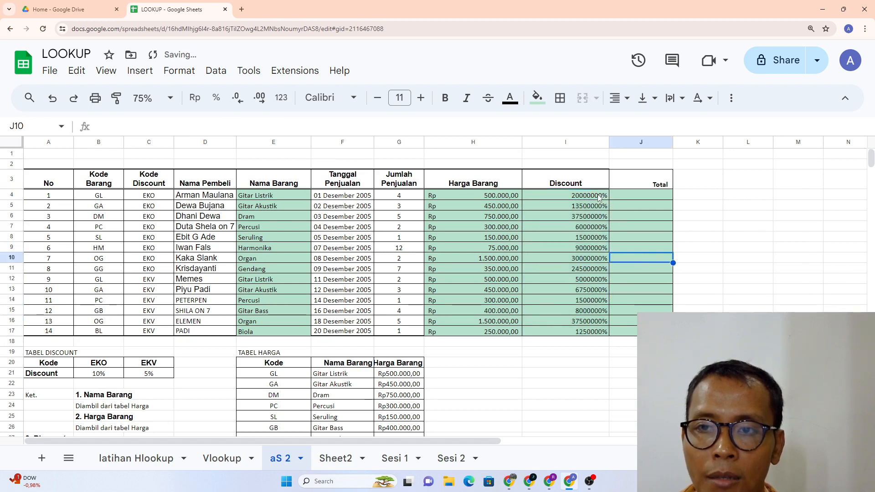
Step: Change the number format of the Discount values in I4:I17 to Automatic
drag(599, 197, 589, 332)
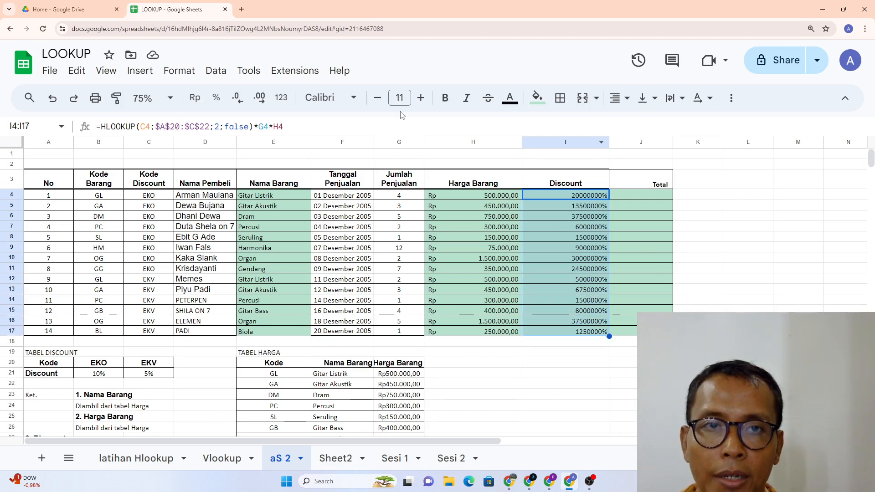
click(216, 70)
click(621, 271)
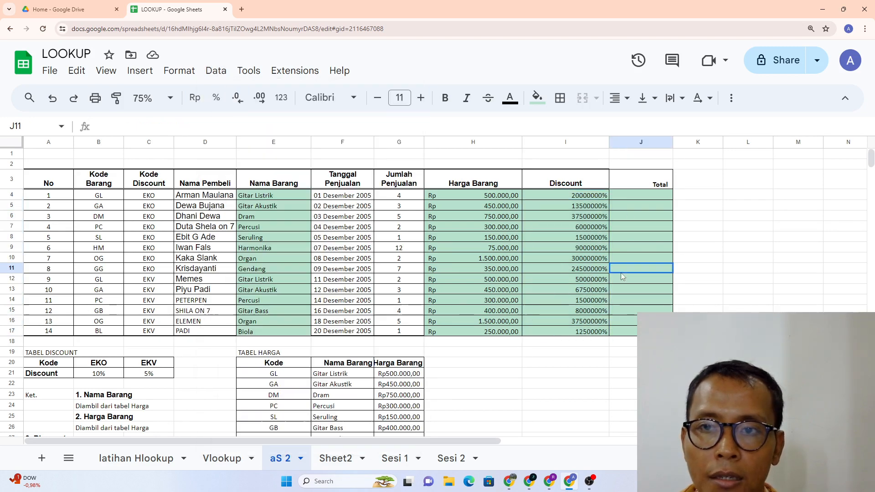
drag(586, 196, 573, 332)
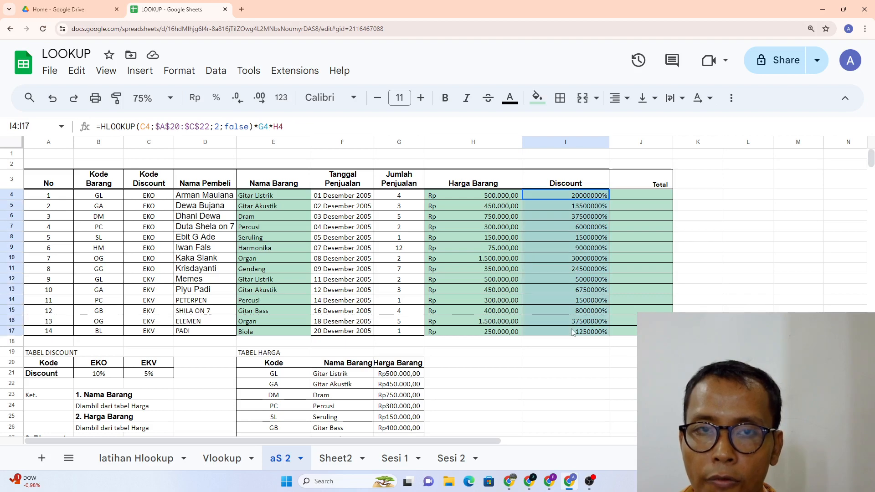
click(179, 70)
mouse_move(211, 126)
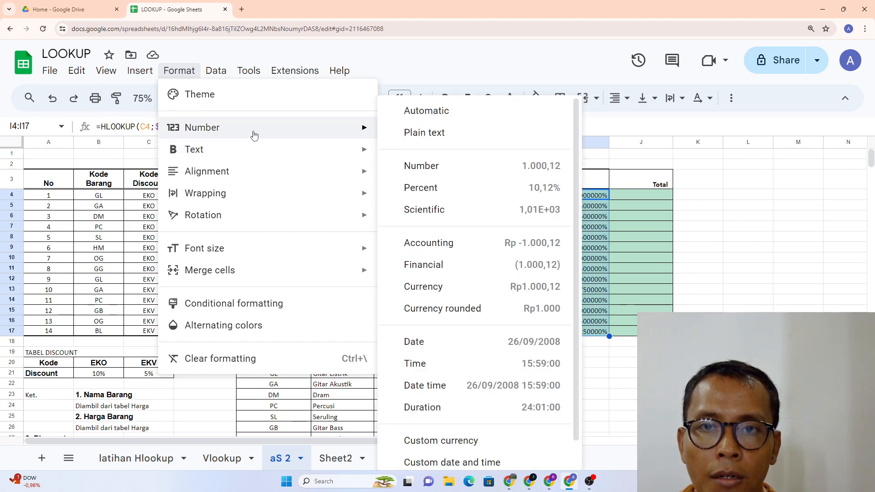
click(441, 112)
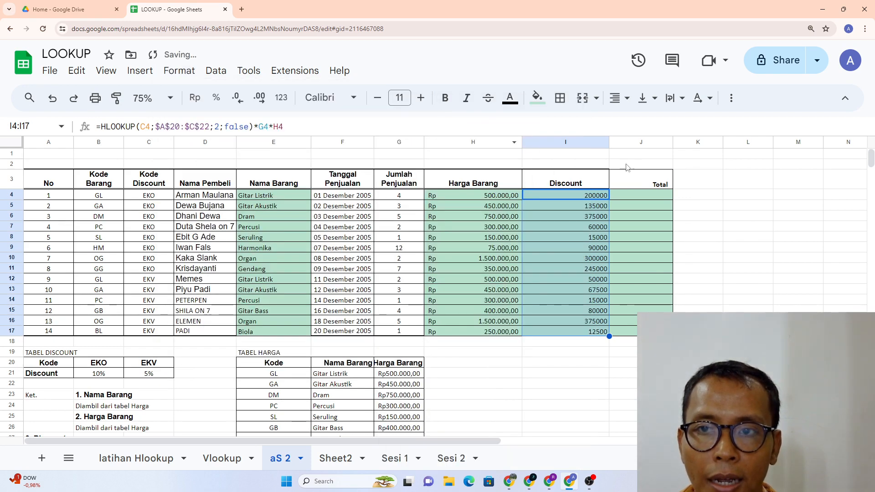
Step: Widen the Discount column slightly and the Total column a bit more
drag(609, 143, 615, 144)
click(567, 220)
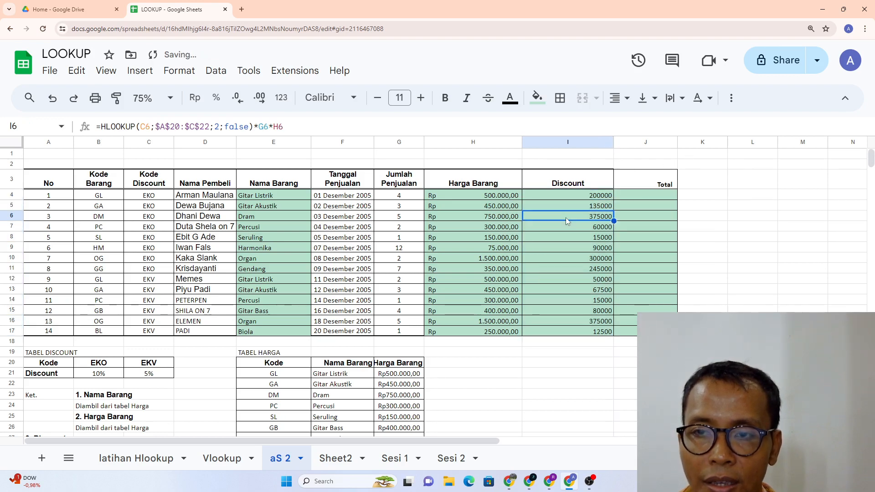
click(585, 199)
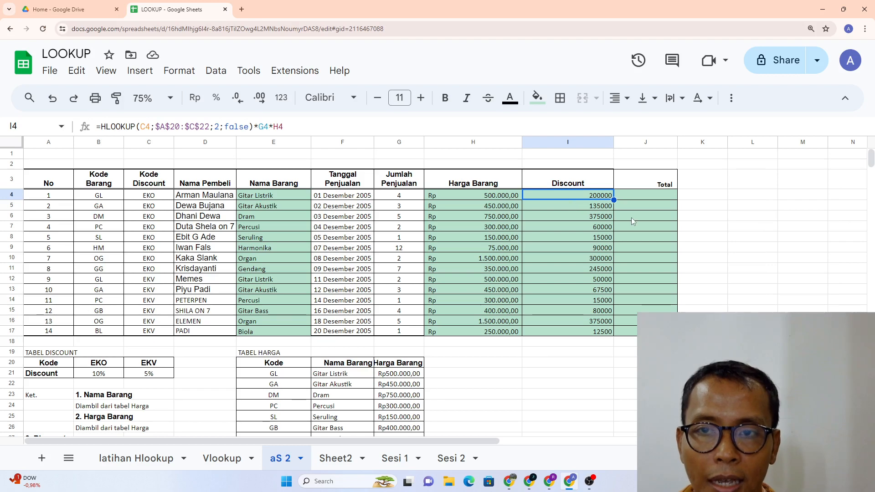
drag(678, 142, 705, 142)
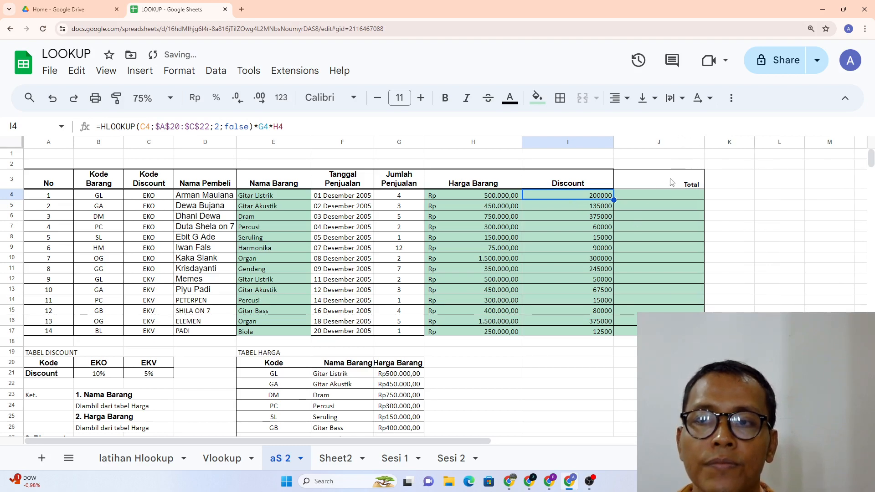
Step: Start the first Total formula in J4 as =G4*H4, ignoring the suggested SUM
click(647, 198)
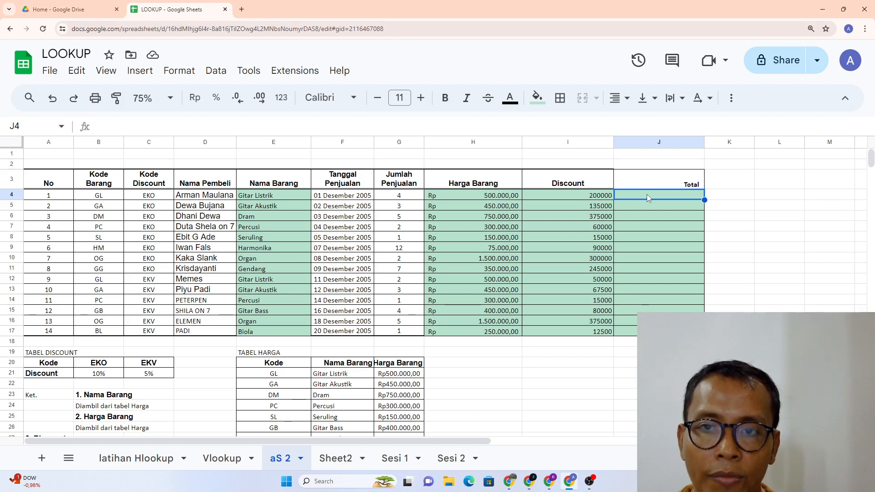
double_click(647, 194)
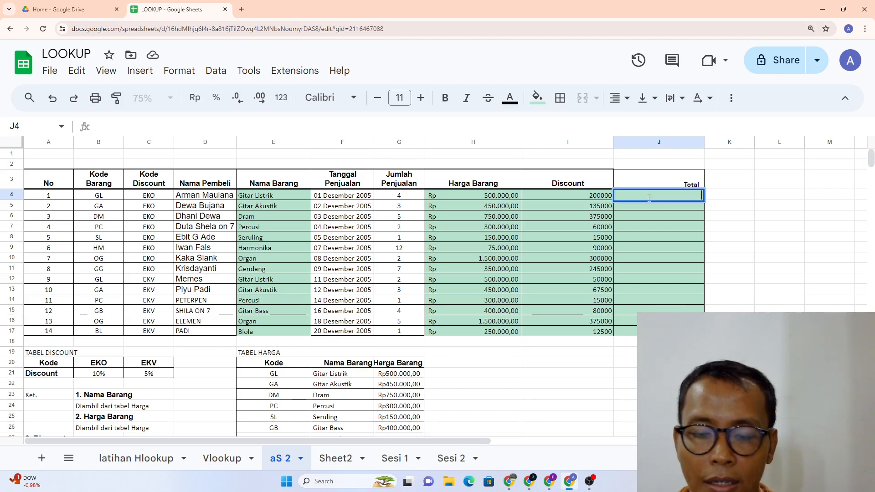
text(=)
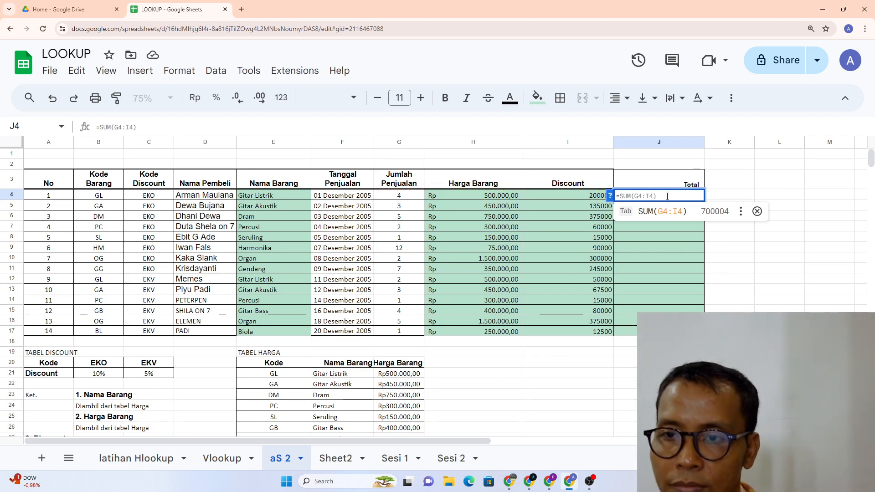
key(BackSpace)
text(=)
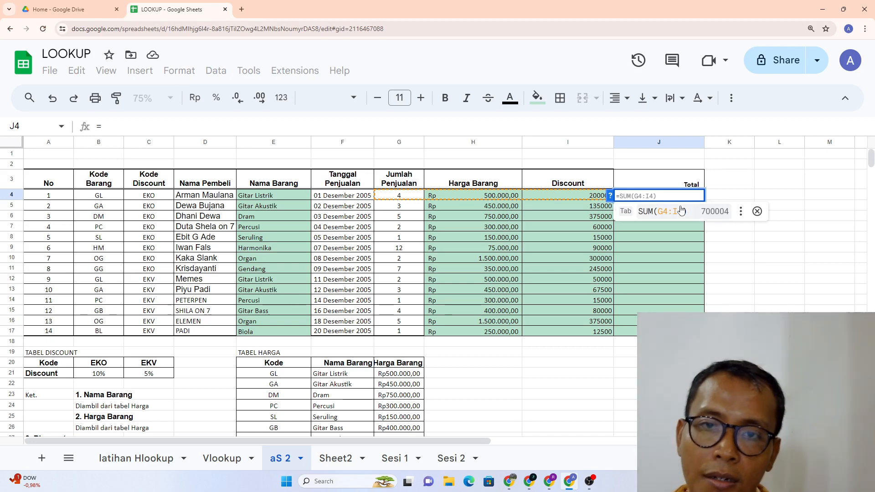
click(406, 198)
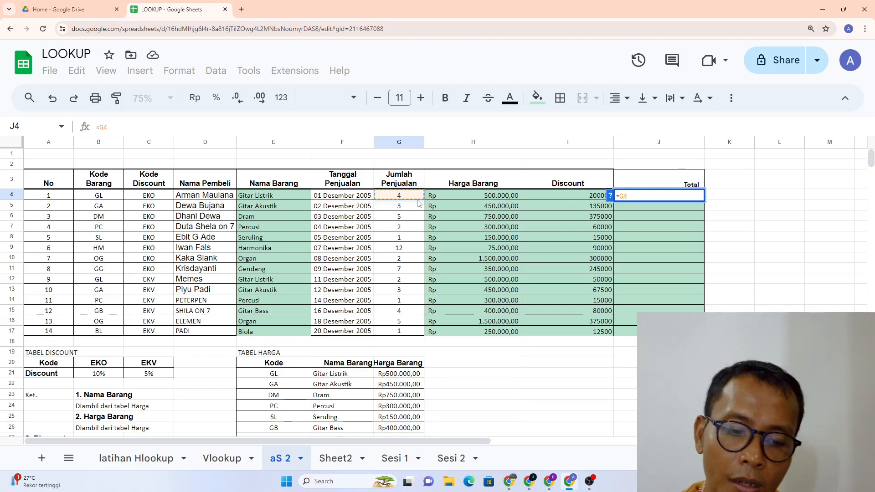
text(*)
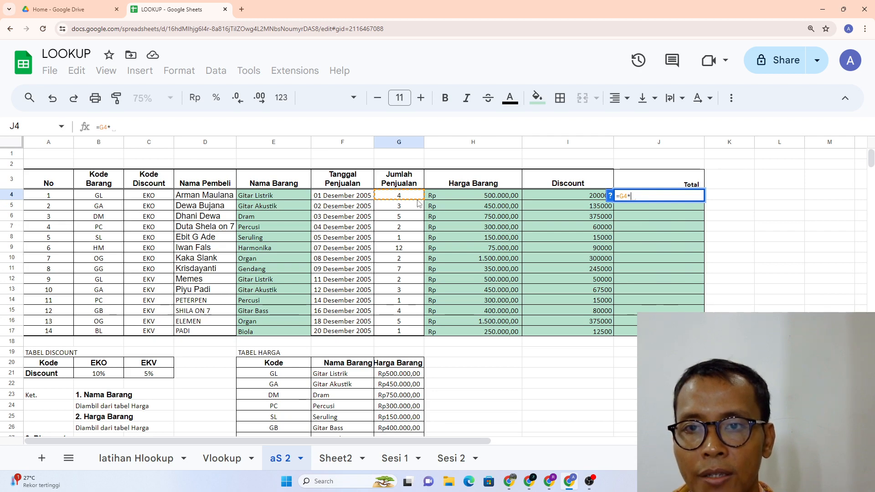
click(482, 200)
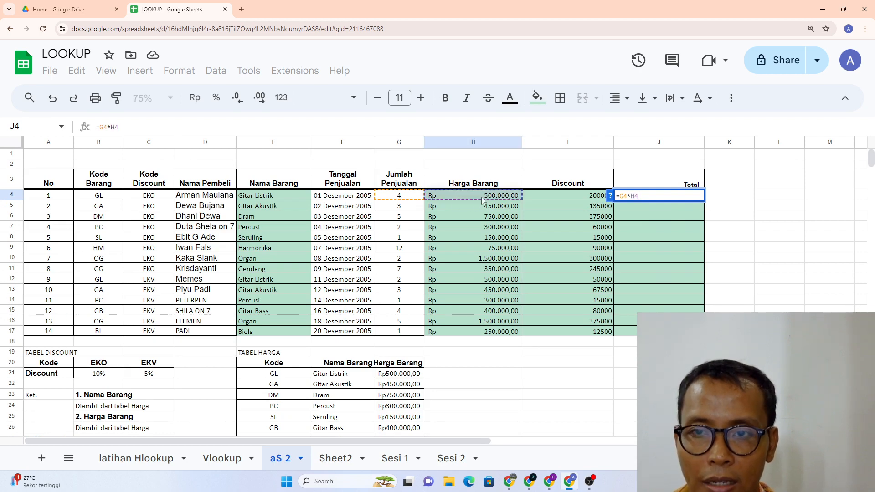
Step: Enclose the G4*H4 product in the J4 formula in parentheses
click(623, 196)
text(()
key(Right)
key(Right)
key(Right)
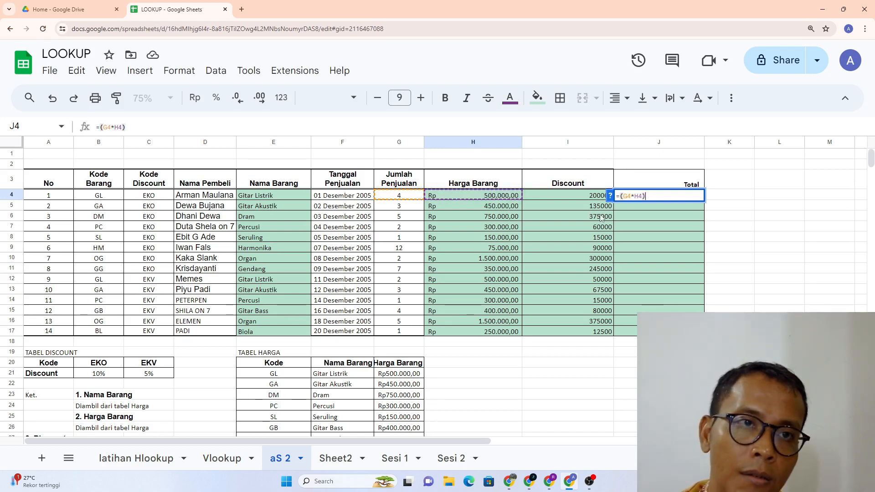
Step: Subtract the discount in I4 to complete J4 as =(G4*H4)-I4, and accept the suggested autofill for the Total column
click(149, 128)
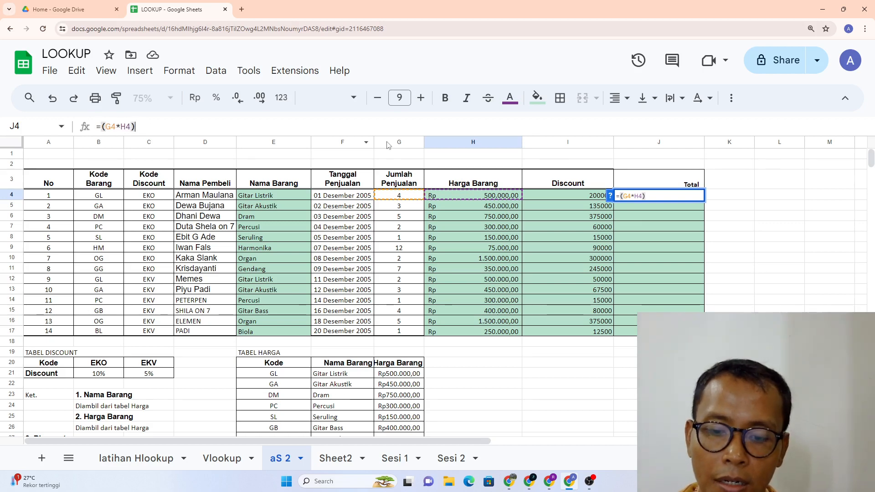
text(-)
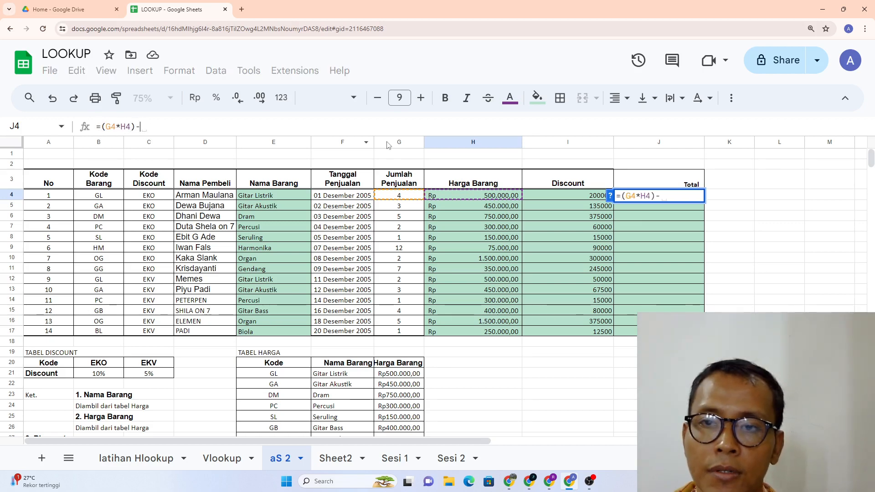
click(564, 196)
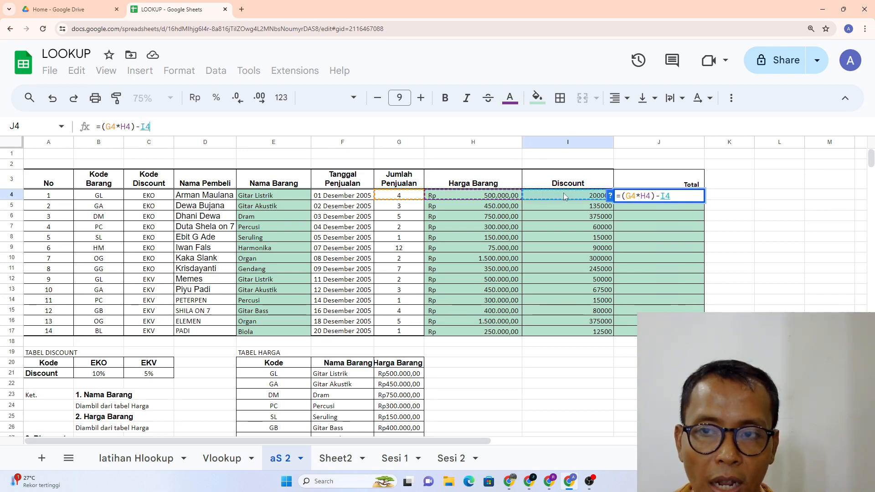
key(Return)
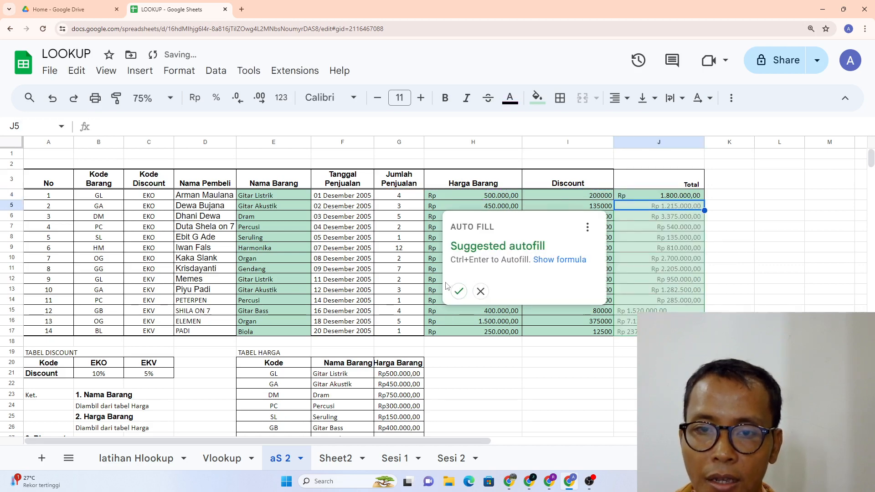
click(457, 298)
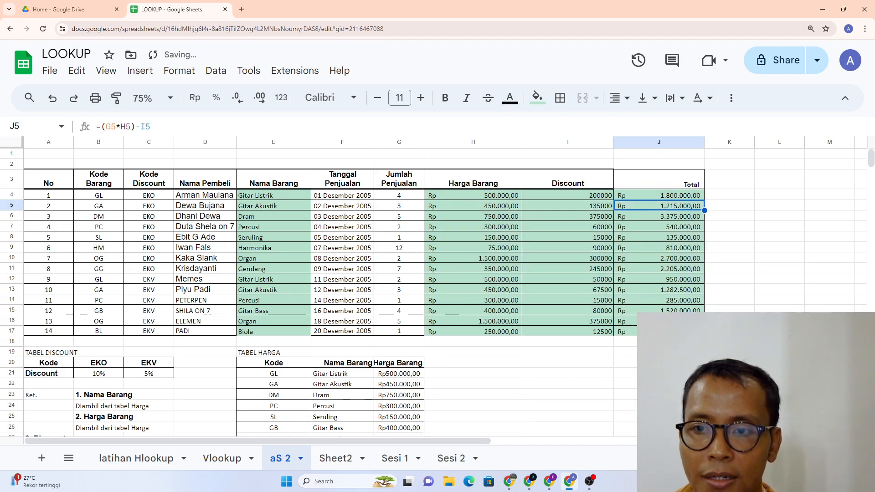
click(732, 310)
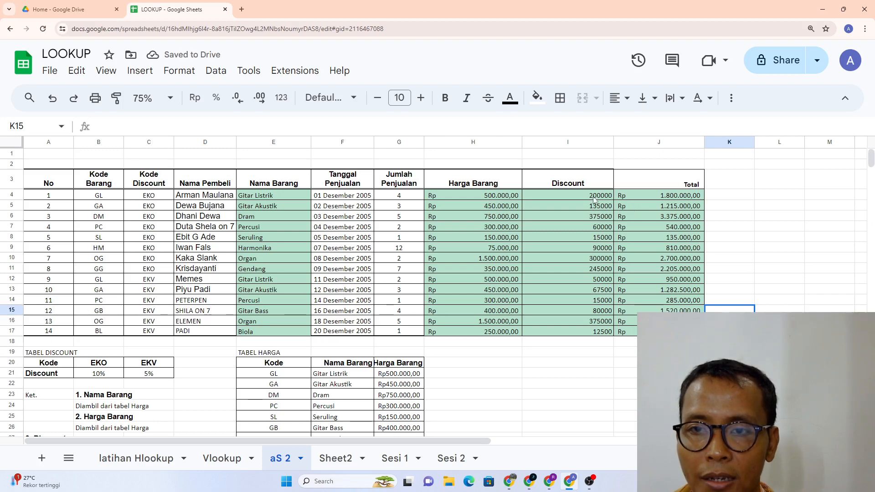
Step: Apply the Accounting number format to the Discount values in I4:I17 and narrow the Discount column slightly
drag(583, 195, 570, 332)
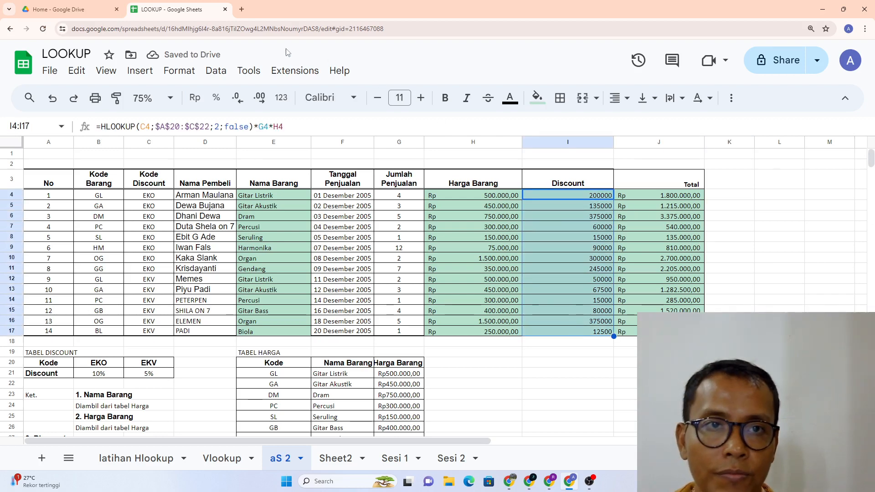
click(184, 72)
mouse_move(210, 128)
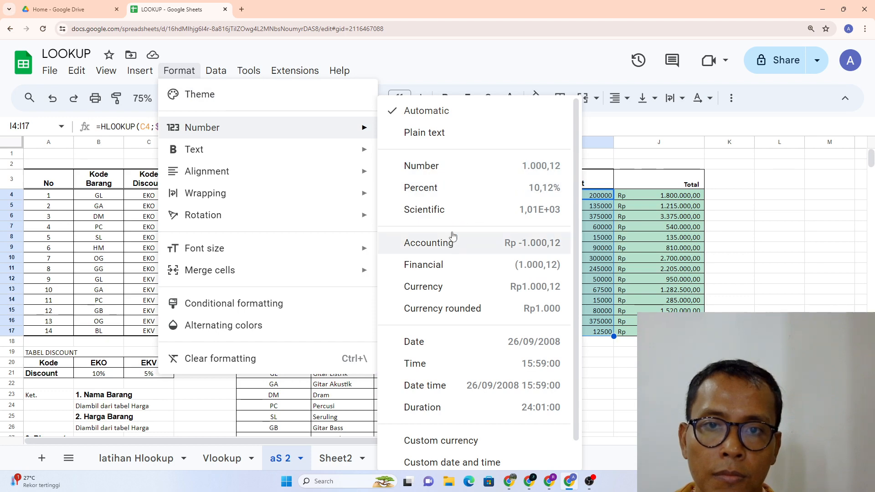
click(461, 244)
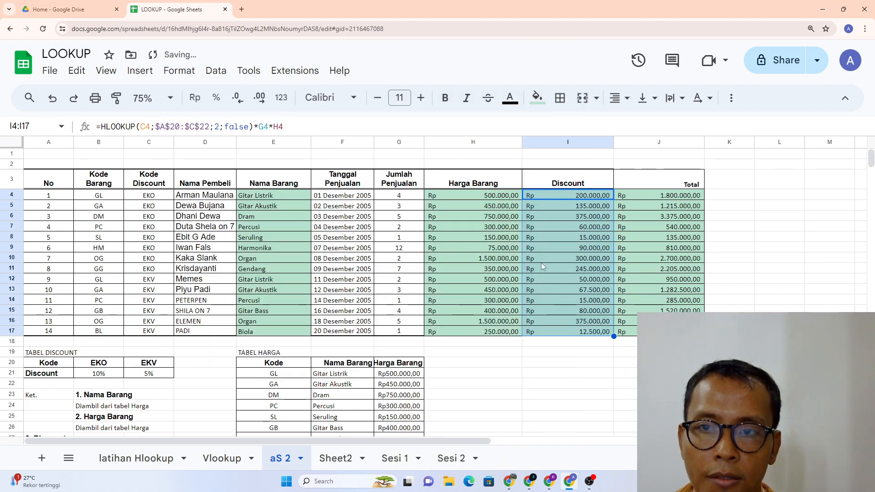
mouse_move(614, 141)
mouse_down()
mouse_move(578, 142)
mouse_move(600, 142)
mouse_up()
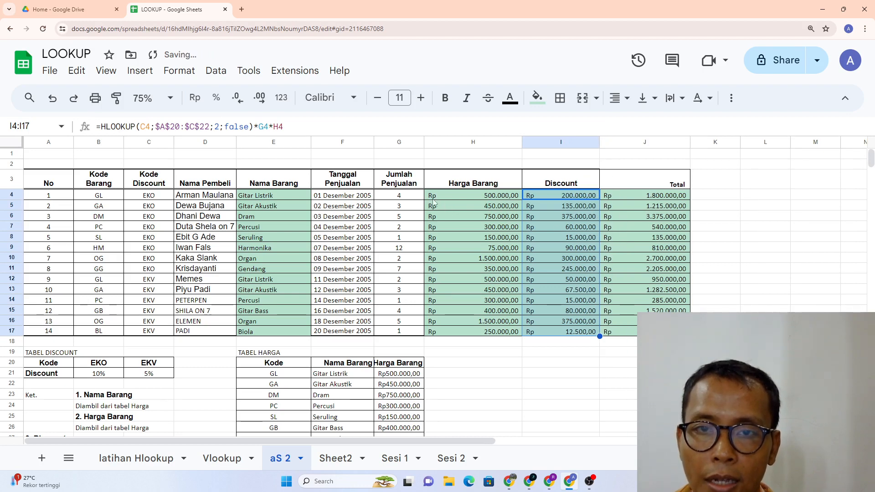
click(278, 185)
click(514, 184)
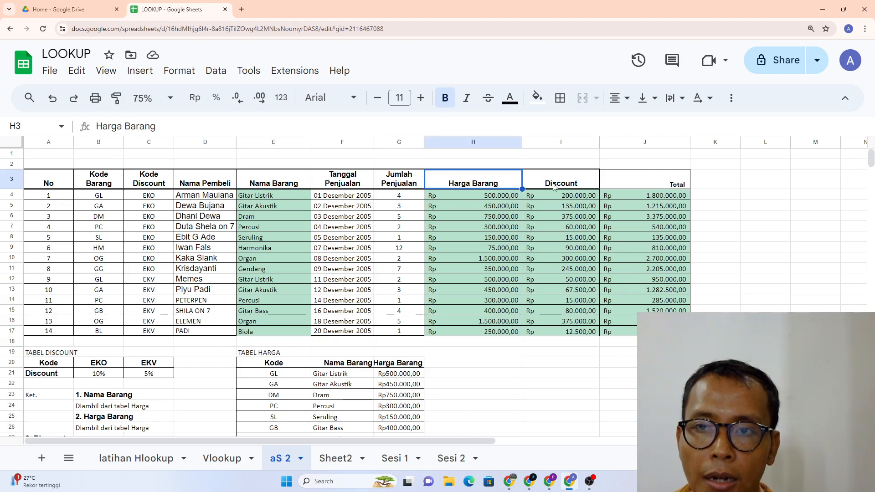
click(575, 186)
click(661, 187)
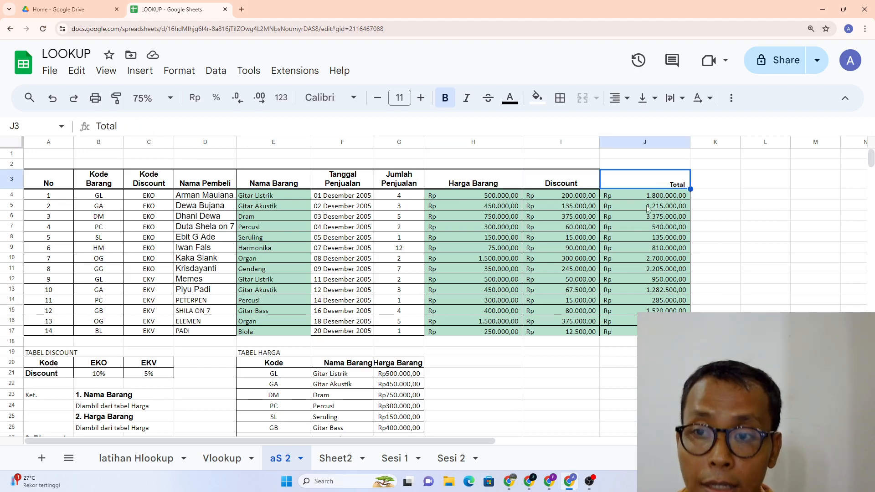